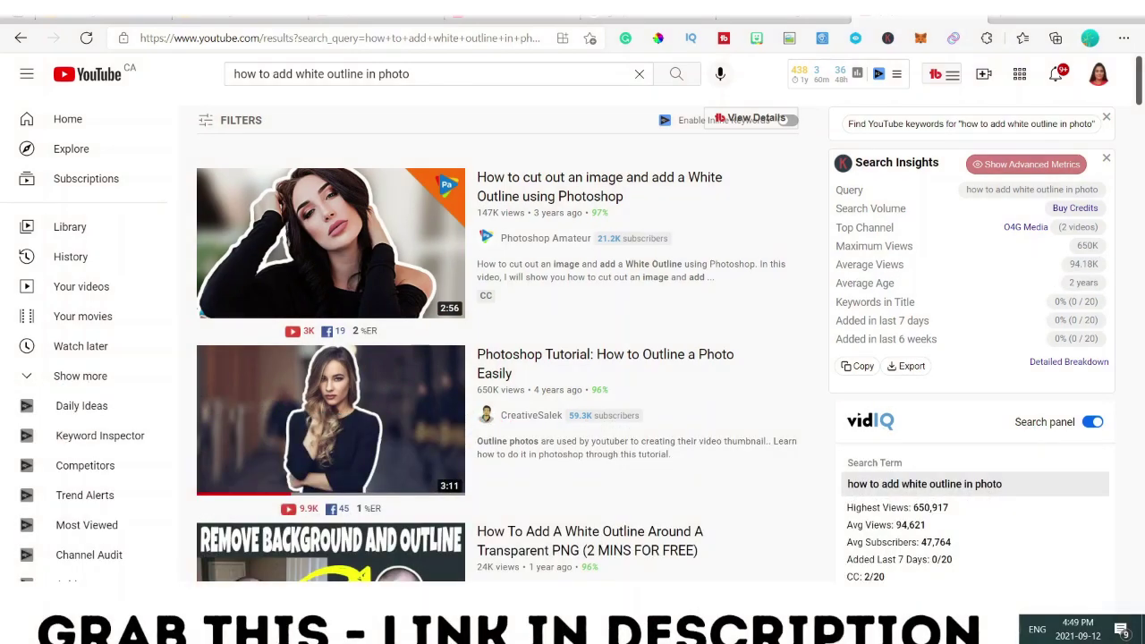
Step: Look through the search results for white-outlined photo examples in the video thumbnails
{"action": "mouse_move", "coordinate": [787, 629]}
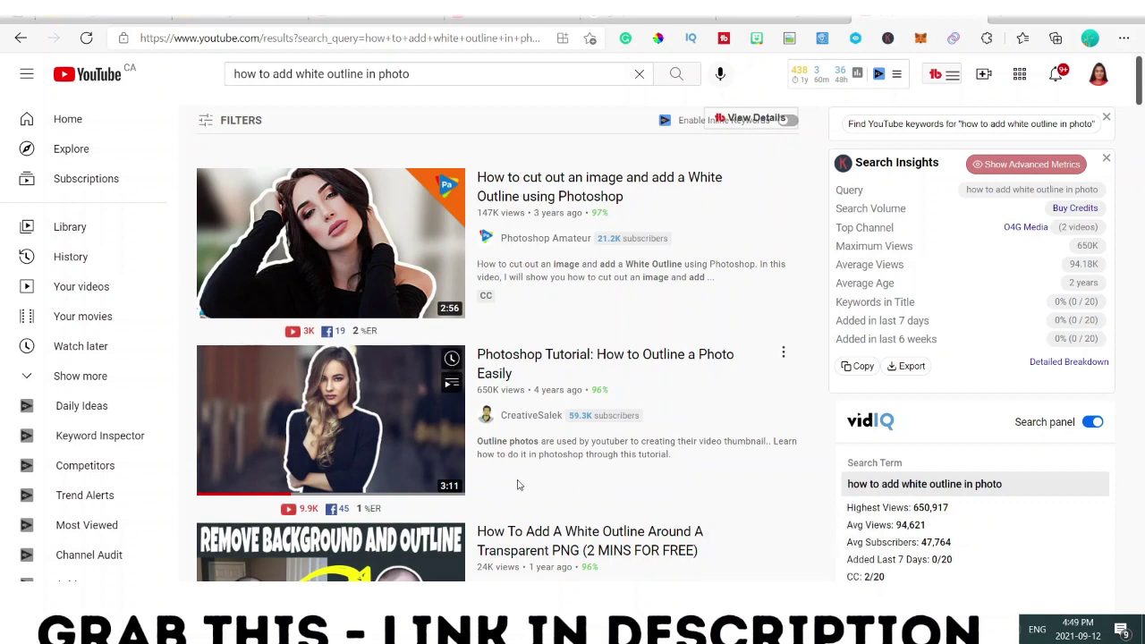
{"action": "mouse_move", "coordinate": [201, 304]}
{"action": "scroll", "coordinate": [418, 416], "scroll_direction": "down", "scroll_amount": 1}
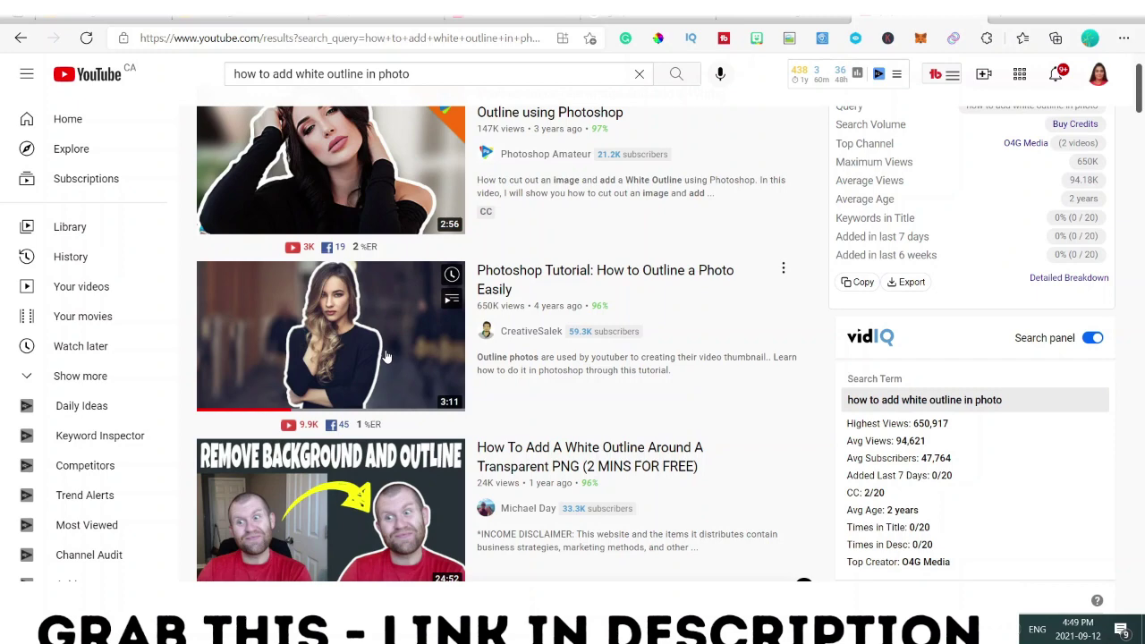
{"action": "scroll", "coordinate": [387, 356], "scroll_direction": "up", "scroll_amount": 1}
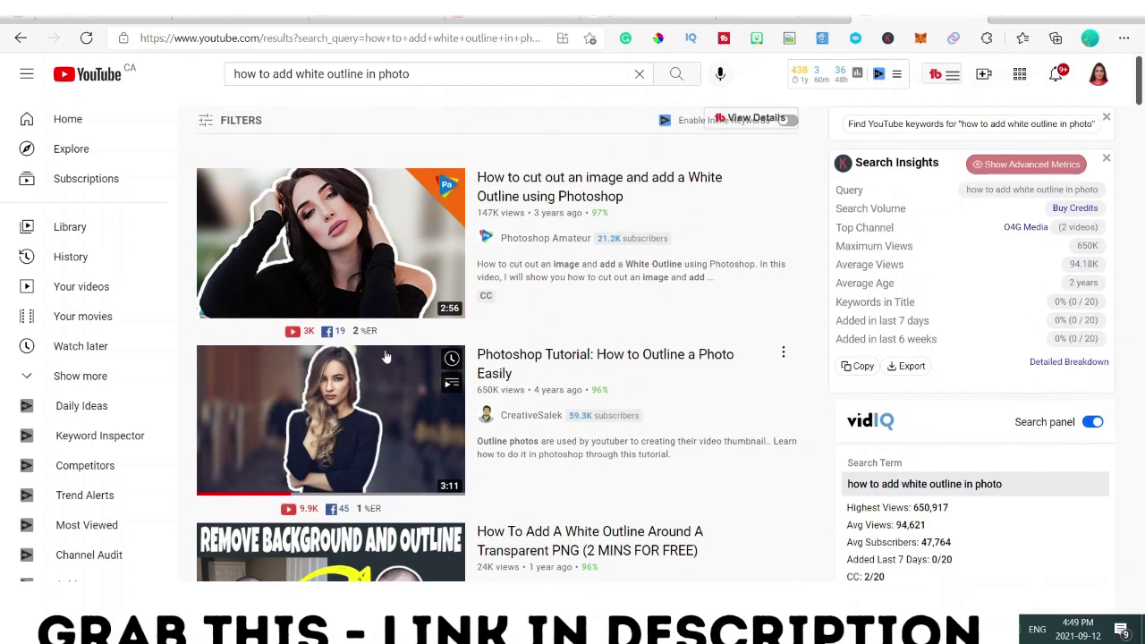
{"action": "scroll", "coordinate": [385, 366], "scroll_direction": "down", "scroll_amount": 2}
{"action": "scroll", "coordinate": [352, 463], "scroll_direction": "down", "scroll_amount": 2}
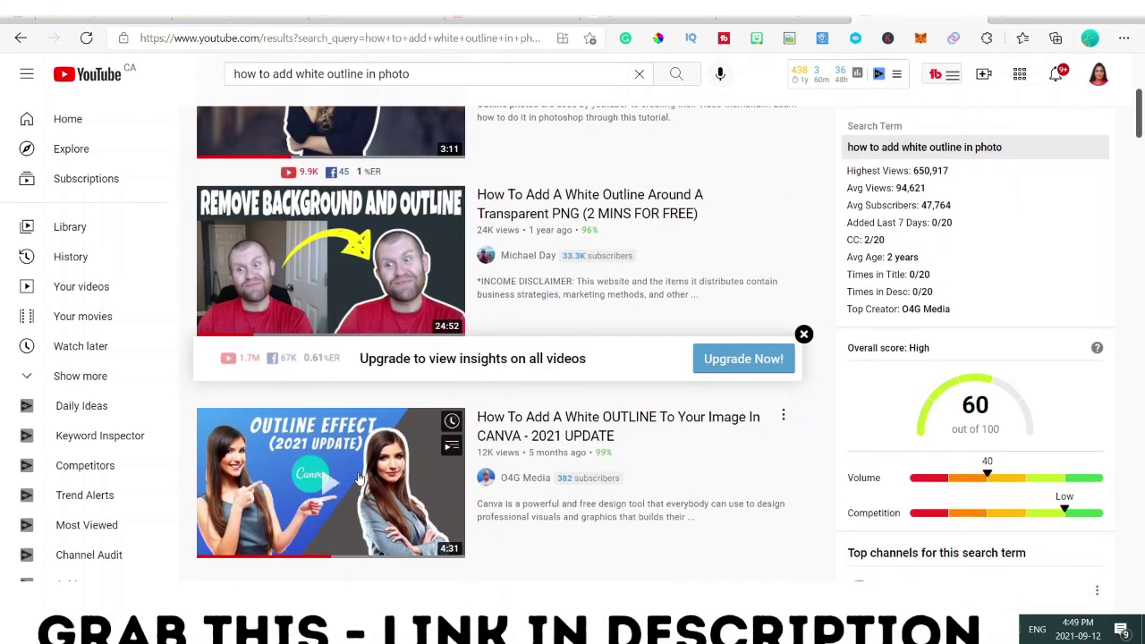
{"action": "scroll", "coordinate": [358, 479], "scroll_direction": "down", "scroll_amount": 2}
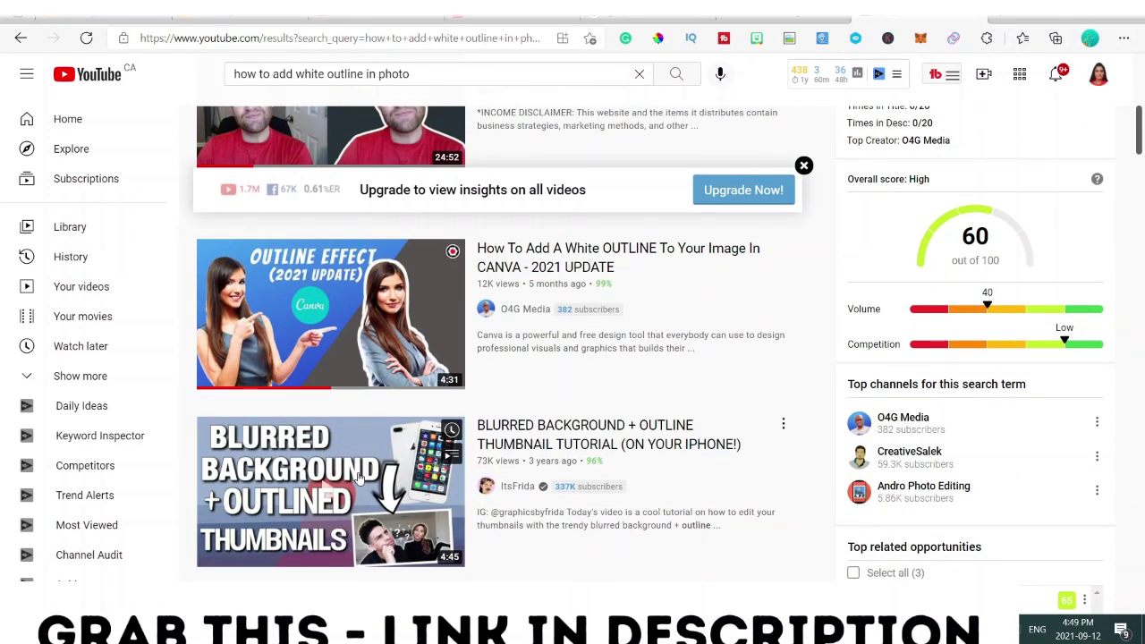
{"action": "scroll", "coordinate": [354, 432], "scroll_direction": "down", "scroll_amount": 1}
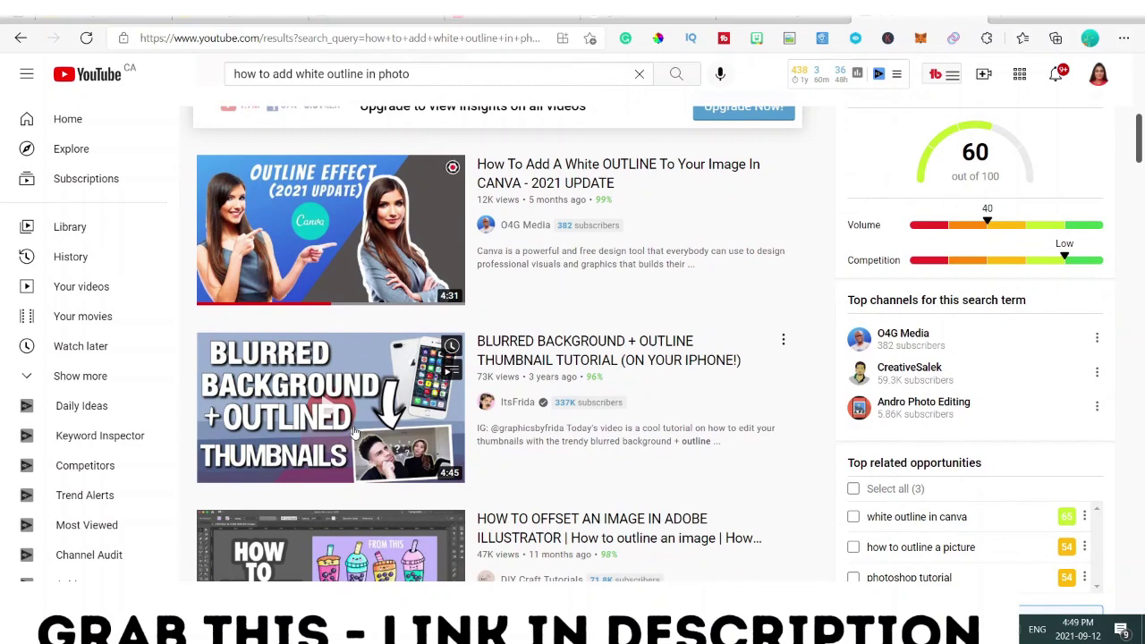
{"action": "scroll", "coordinate": [354, 432], "scroll_direction": "up", "scroll_amount": 1}
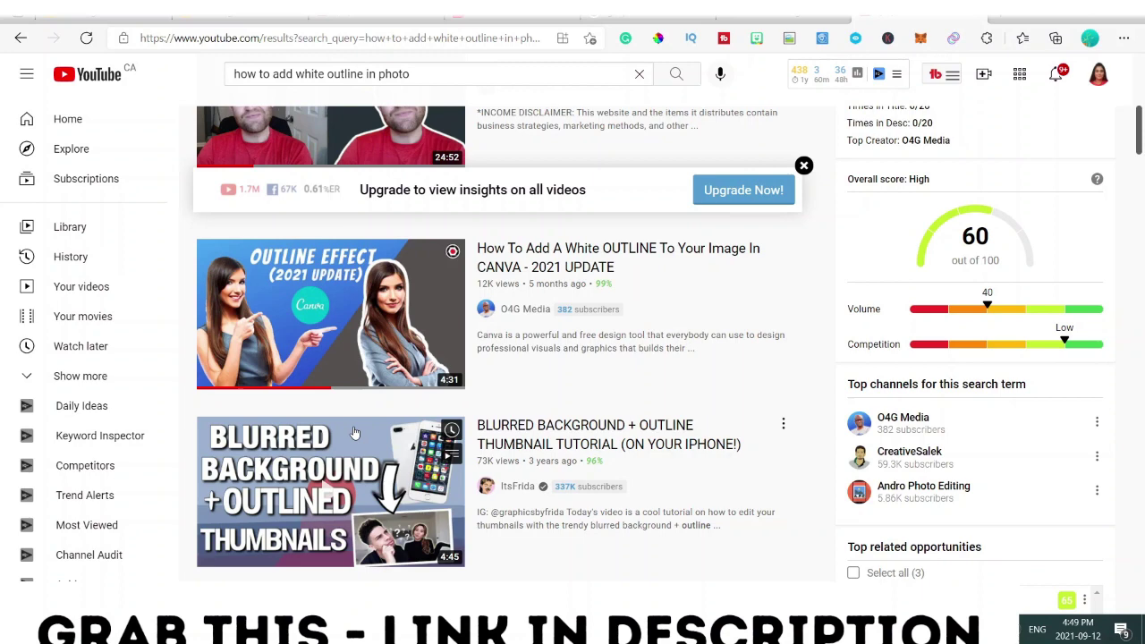
{"action": "scroll", "coordinate": [353, 432], "scroll_direction": "up", "scroll_amount": 5}
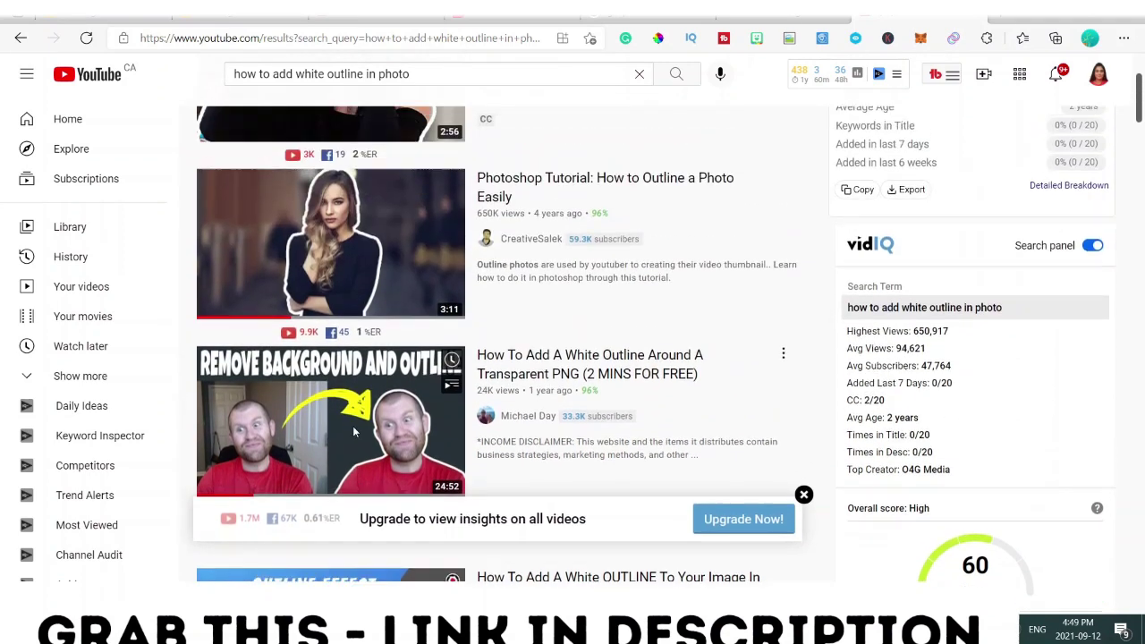
{"action": "scroll", "coordinate": [354, 432], "scroll_direction": "up", "scroll_amount": 1}
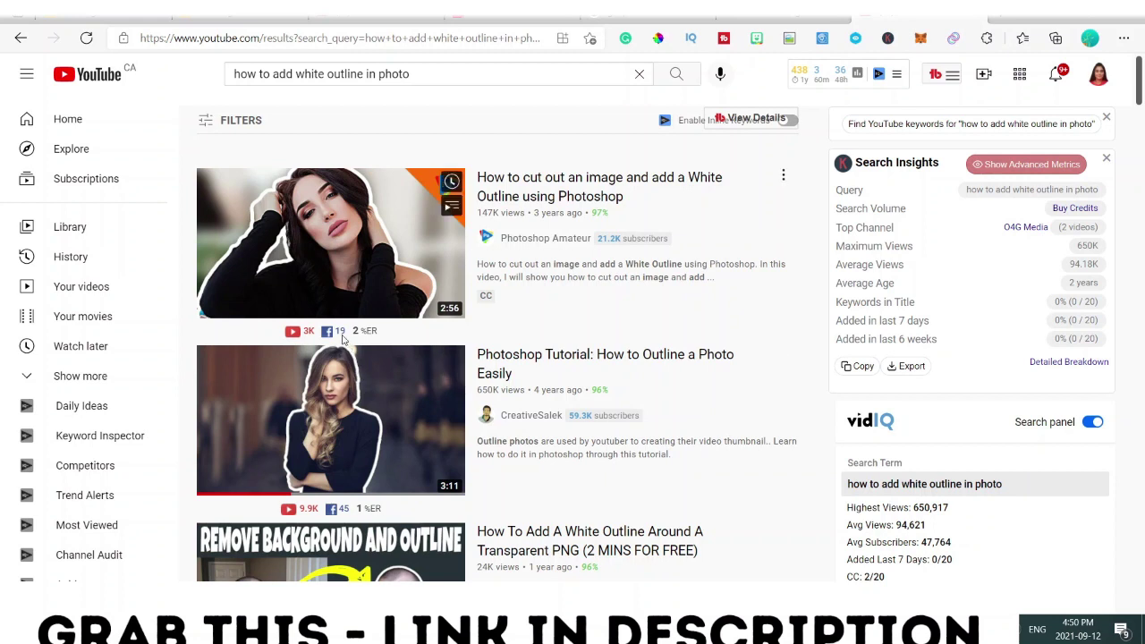
{"action": "mouse_move", "coordinate": [340, 332]}
Step: Switch to remove.bg, upload 20210531_010842 from the Downloads folder and download the preview-size cutout with its background removed
{"action": "left_click", "coordinate": [763, 18]}
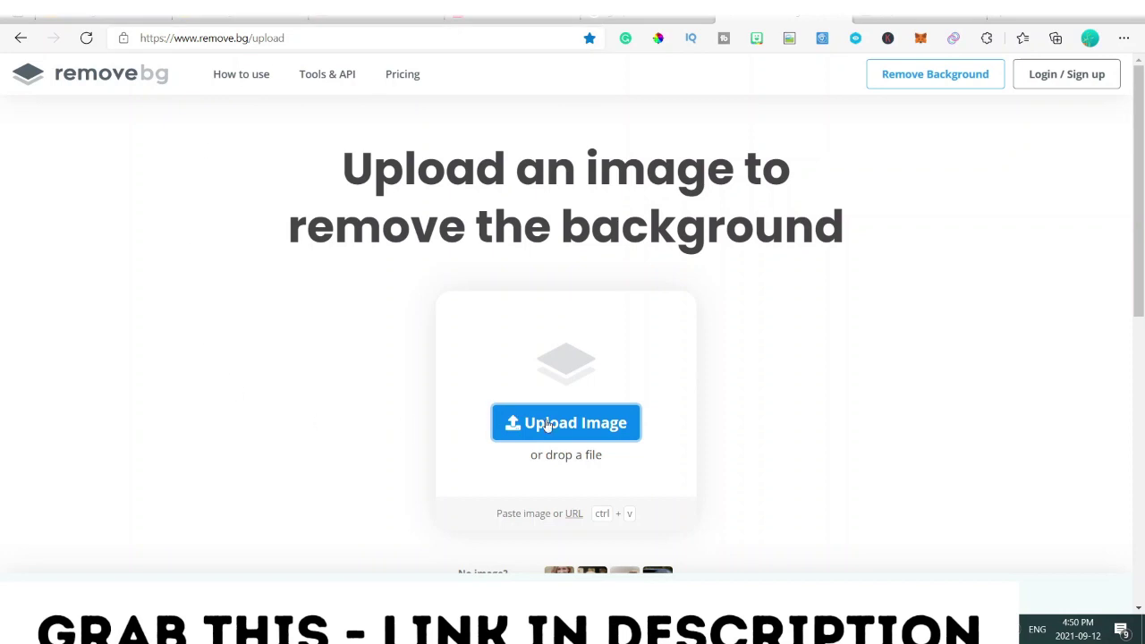
{"action": "left_click", "coordinate": [547, 426]}
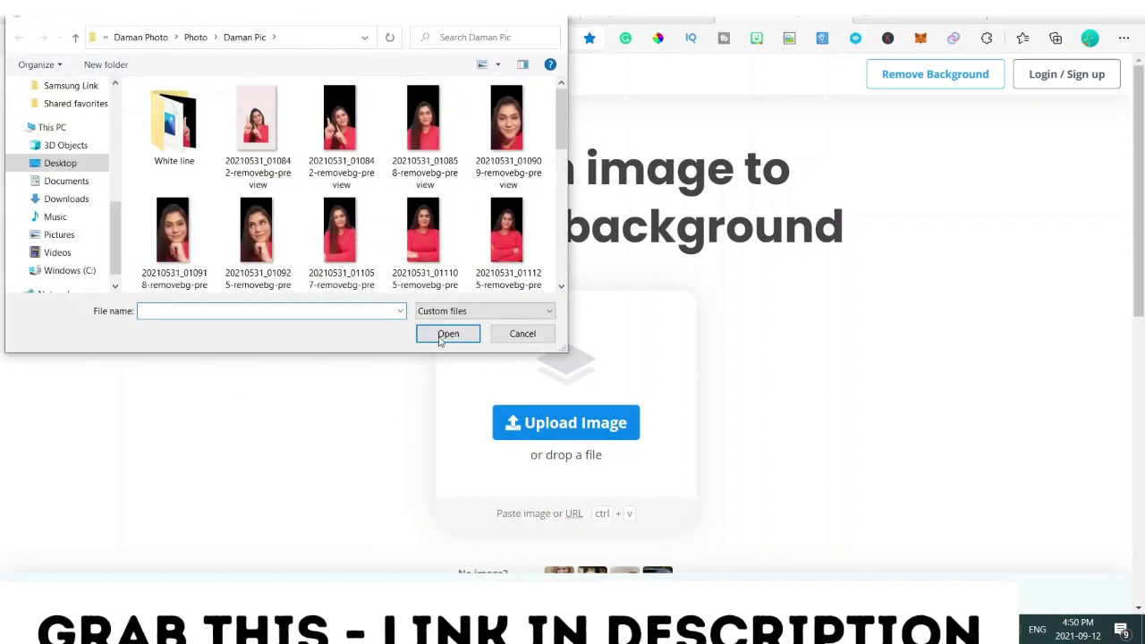
{"action": "scroll", "coordinate": [87, 196], "scroll_direction": "up", "scroll_amount": 2}
{"action": "scroll", "coordinate": [82, 148], "scroll_direction": "up", "scroll_amount": 2}
{"action": "scroll", "coordinate": [75, 179], "scroll_direction": "up", "scroll_amount": 3}
{"action": "left_click", "coordinate": [66, 132]}
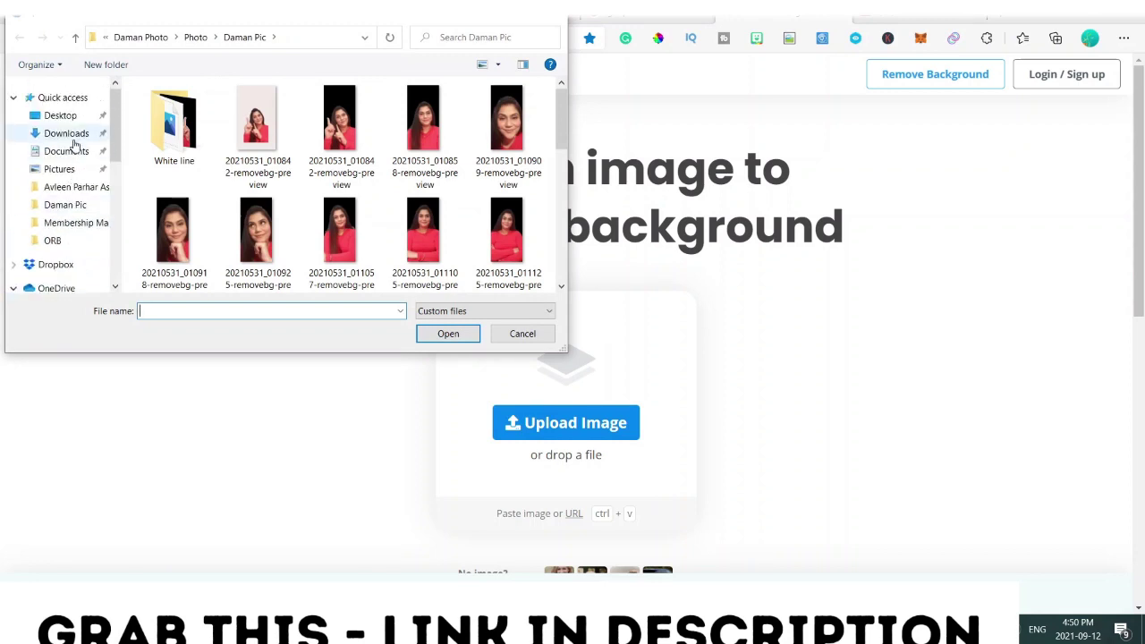
{"action": "left_click", "coordinate": [188, 130]}
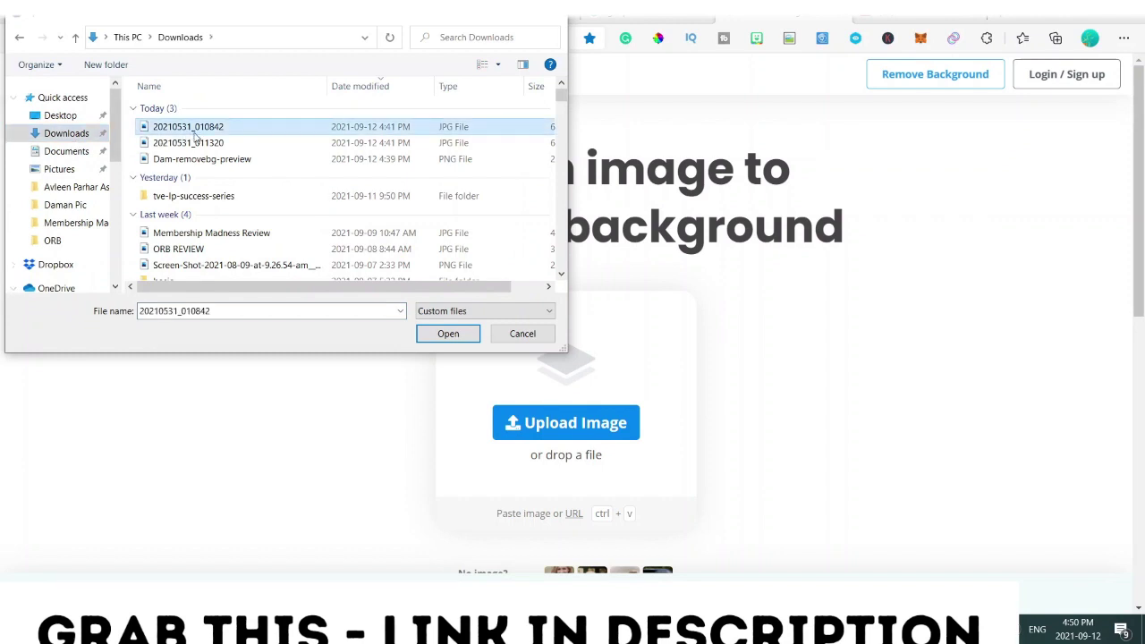
{"action": "left_click", "coordinate": [451, 333]}
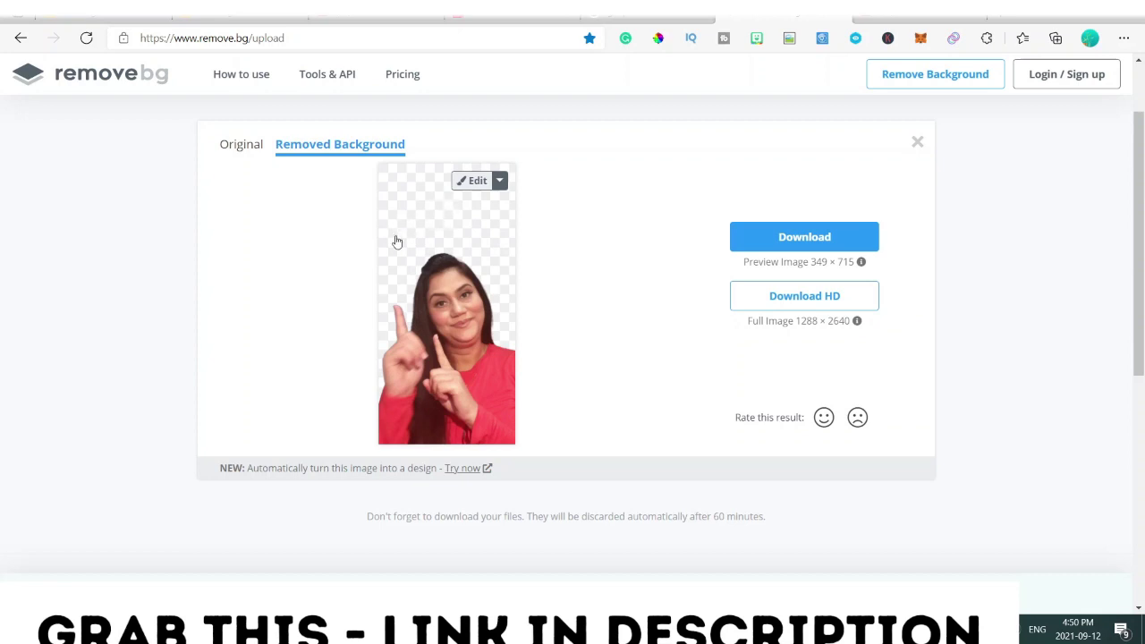
{"action": "left_click", "coordinate": [795, 239]}
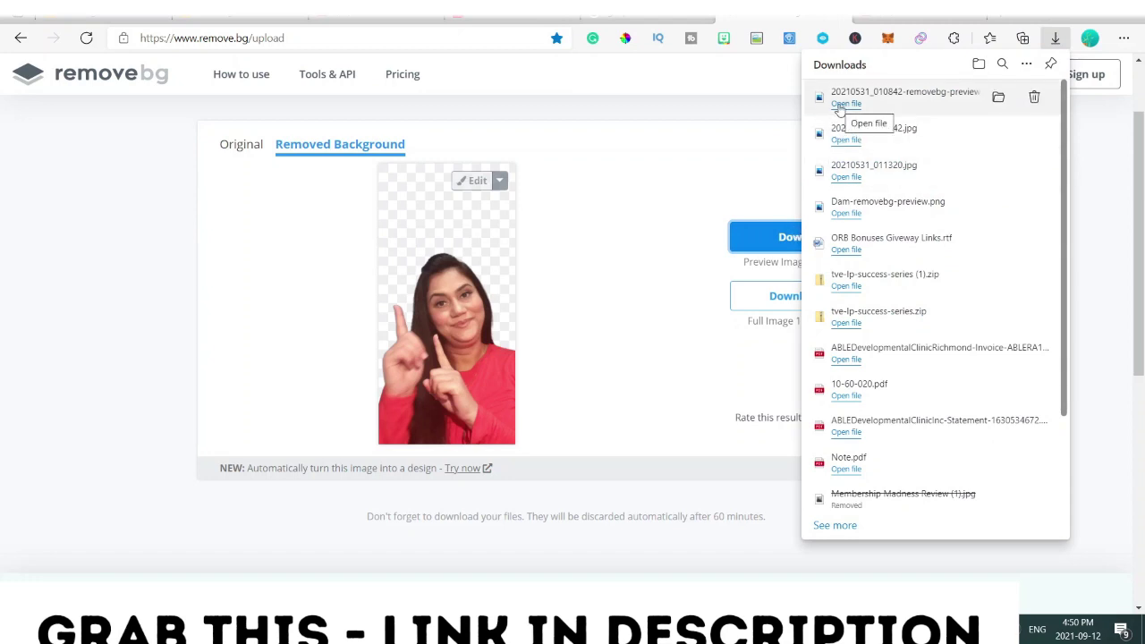
{"action": "left_click", "coordinate": [695, 85]}
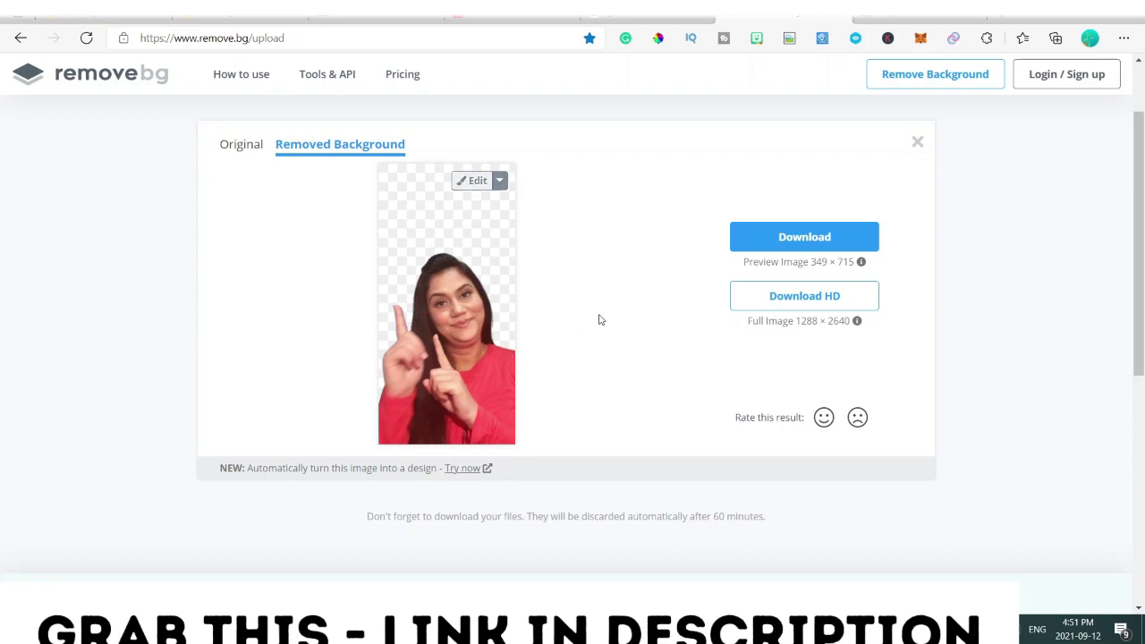
Step: Switch to GIMP and open the downloaded cutout image 20210531_010842-removebg-preview
{"action": "left_click", "coordinate": [631, 18]}
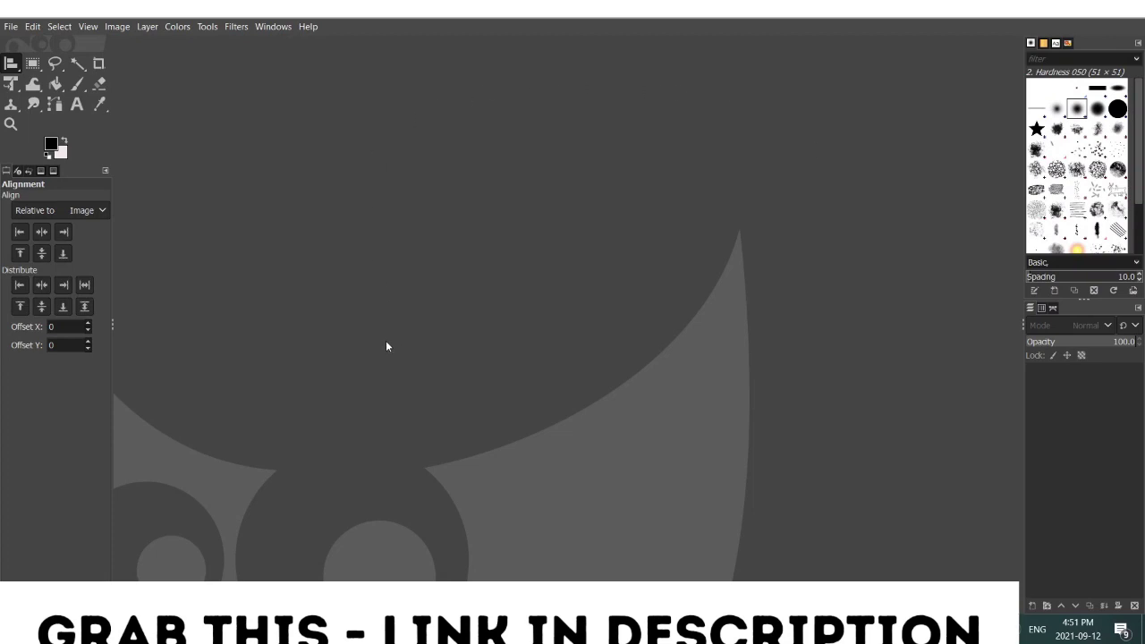
{"action": "left_click", "coordinate": [13, 27]}
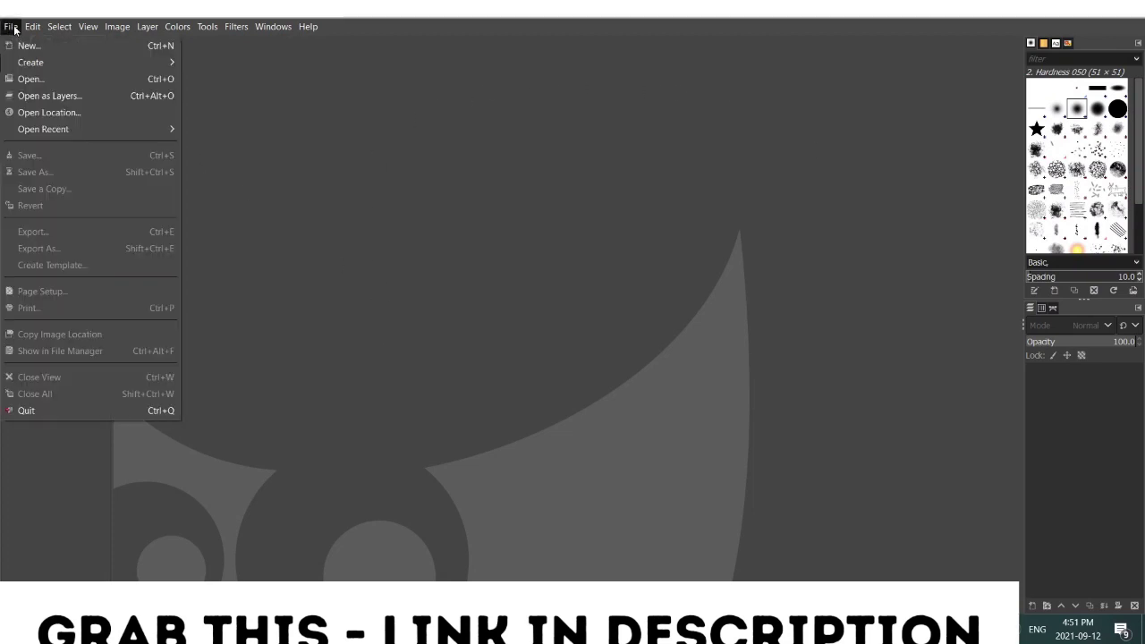
{"action": "left_click", "coordinate": [32, 81]}
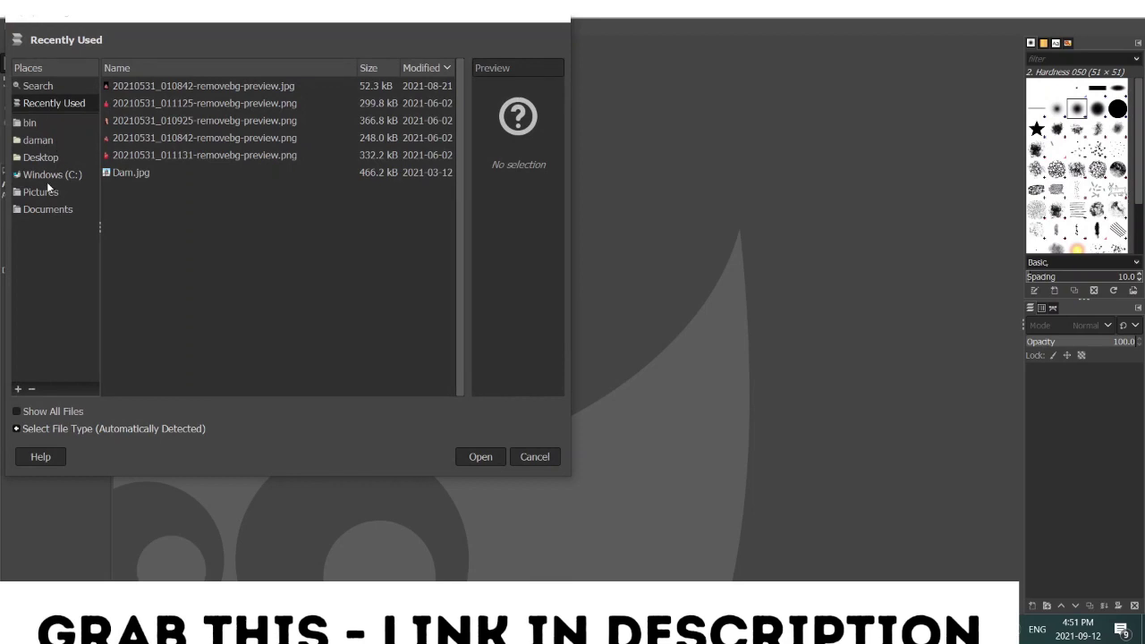
{"action": "left_click", "coordinate": [479, 458]}
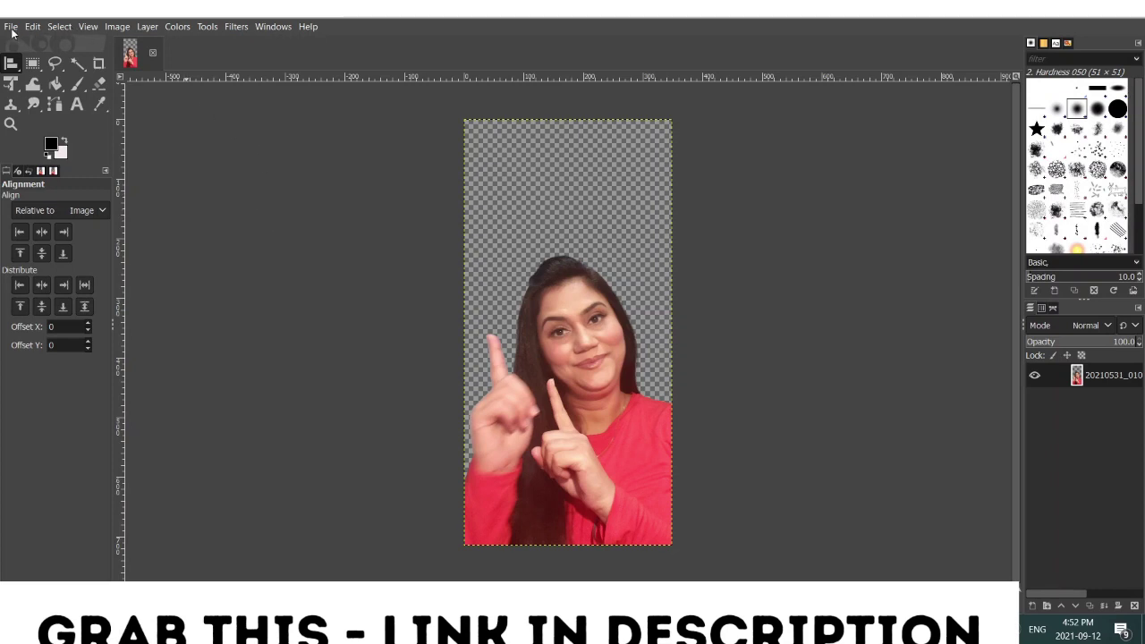
Step: Resize the image canvas to 549 px wide and 915 px high
{"action": "left_click", "coordinate": [115, 31]}
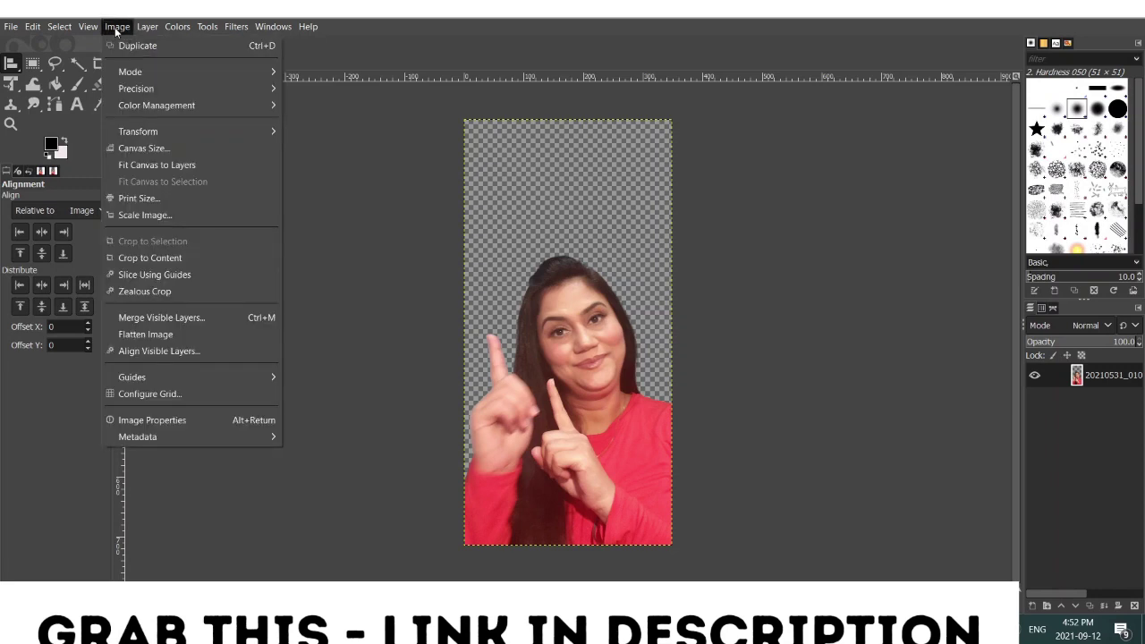
{"action": "left_click", "coordinate": [143, 149]}
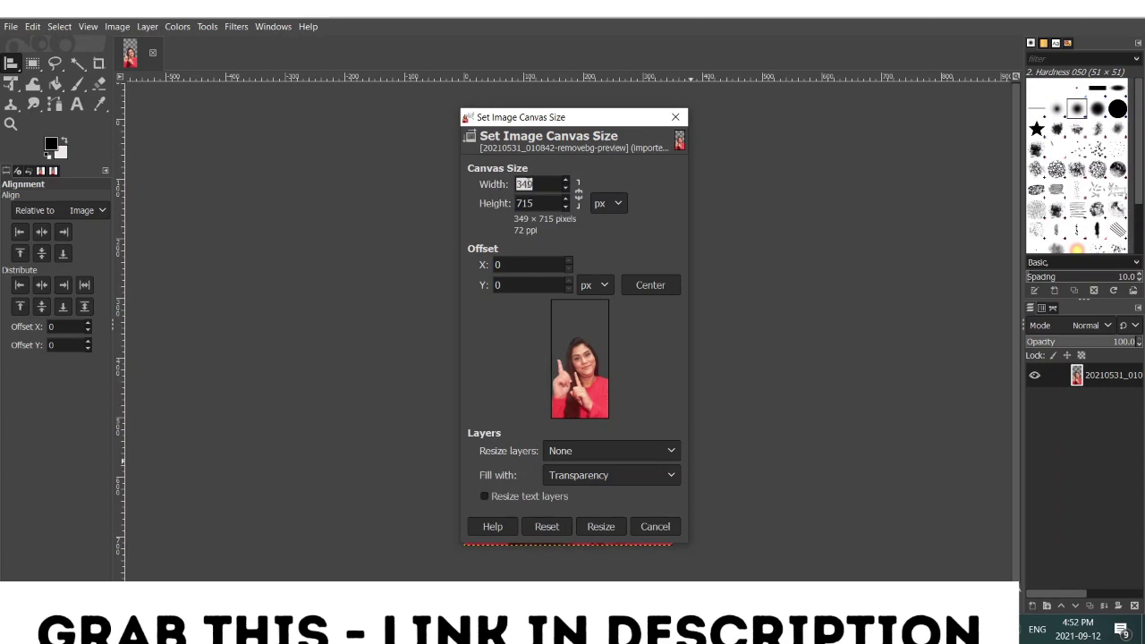
{"action": "left_click", "coordinate": [522, 184]}
{"action": "key", "text": "BackSpace"}
{"action": "type", "text": "5"}
{"action": "left_click", "coordinate": [523, 203]}
{"action": "key", "text": "BackSpace"}
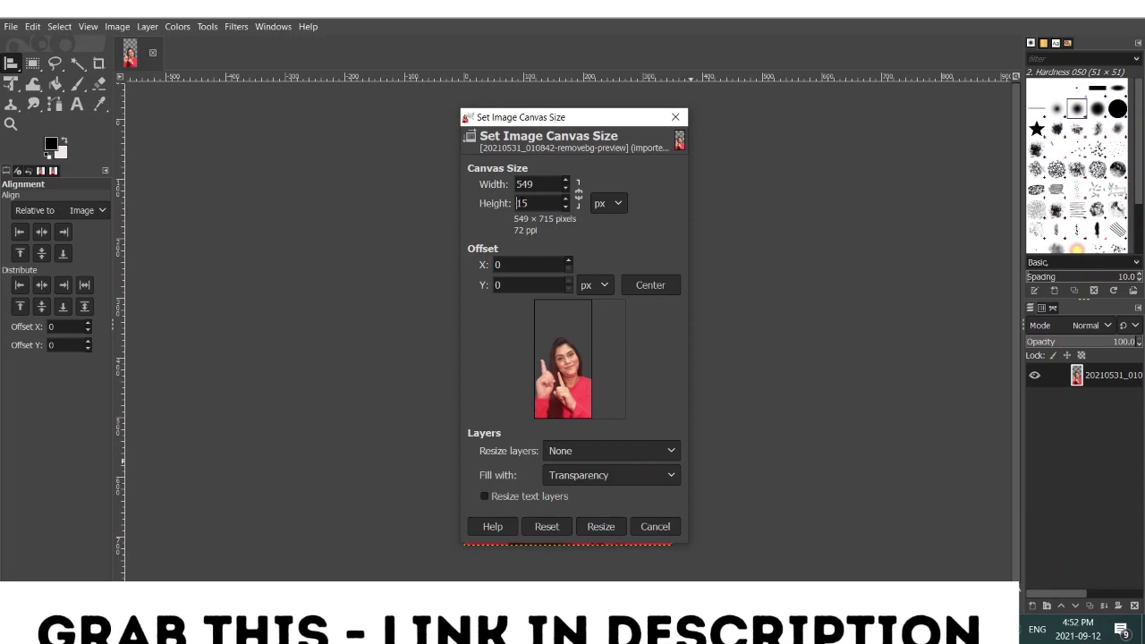
{"action": "type", "text": "9"}
{"action": "left_click", "coordinate": [603, 527]}
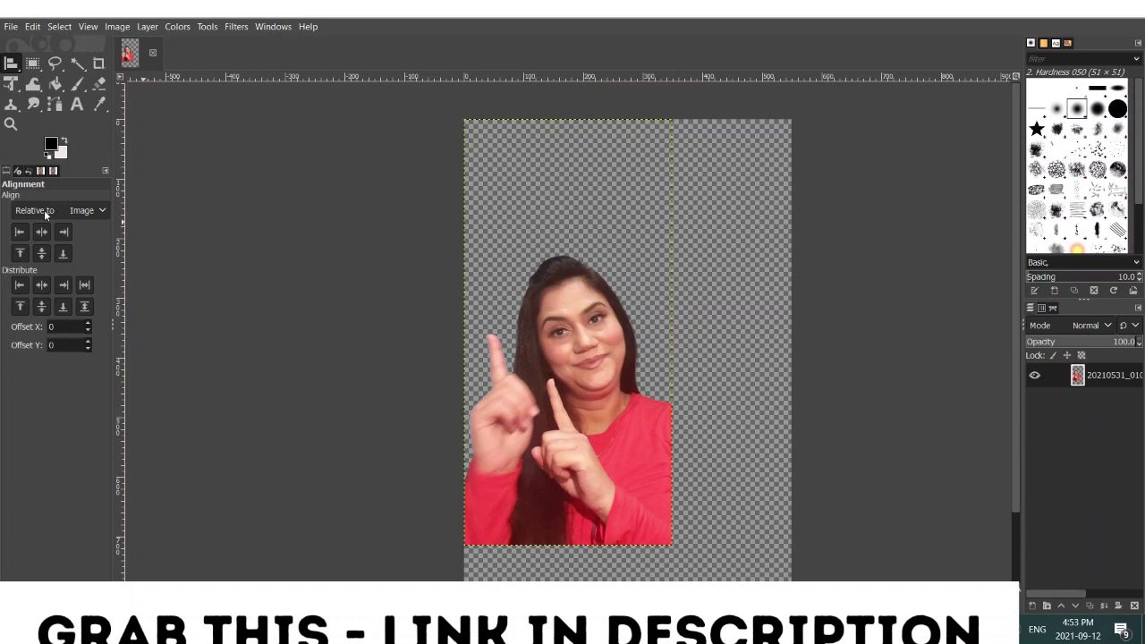
Step: Center the photo layer horizontally and vertically relative to the image with the Alignment tool
{"action": "left_click", "coordinate": [98, 212]}
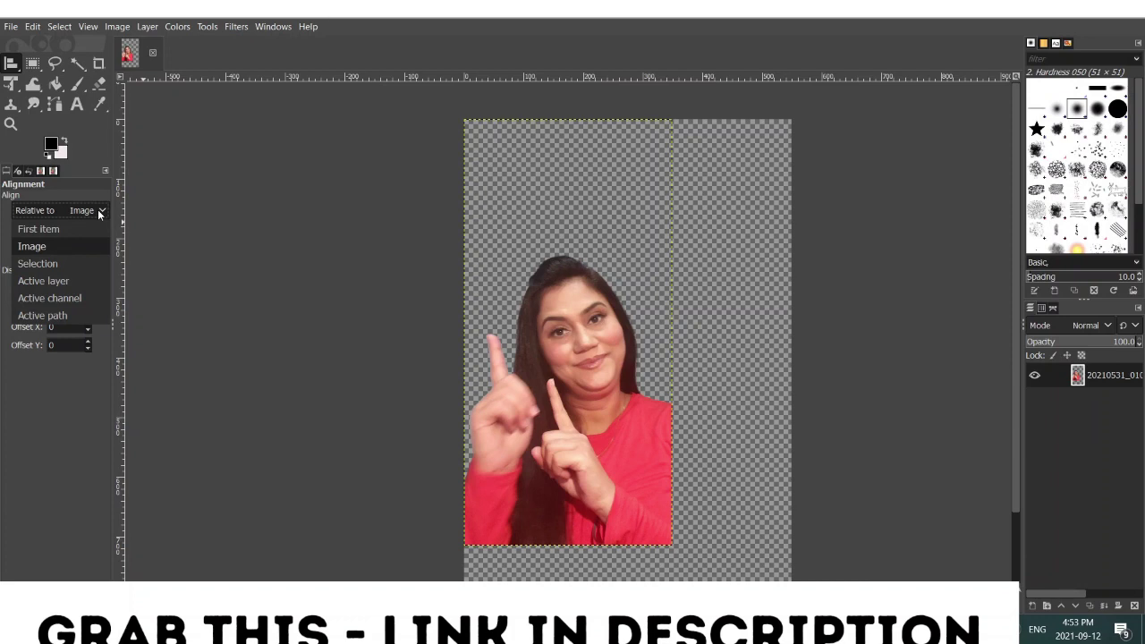
{"action": "left_click", "coordinate": [41, 253]}
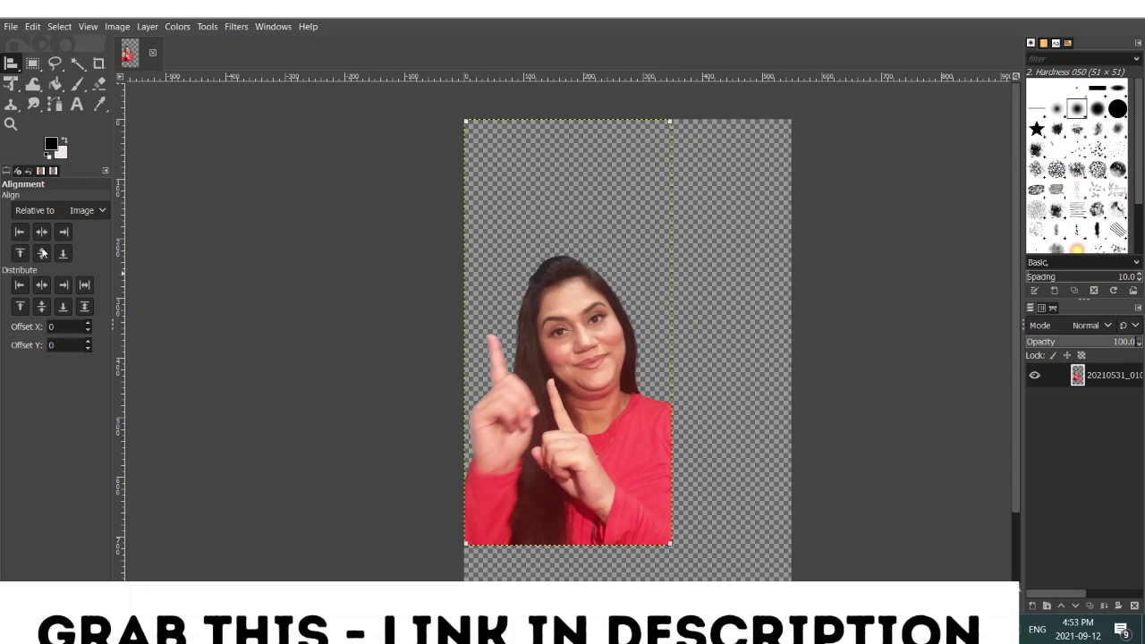
{"action": "left_click", "coordinate": [41, 232]}
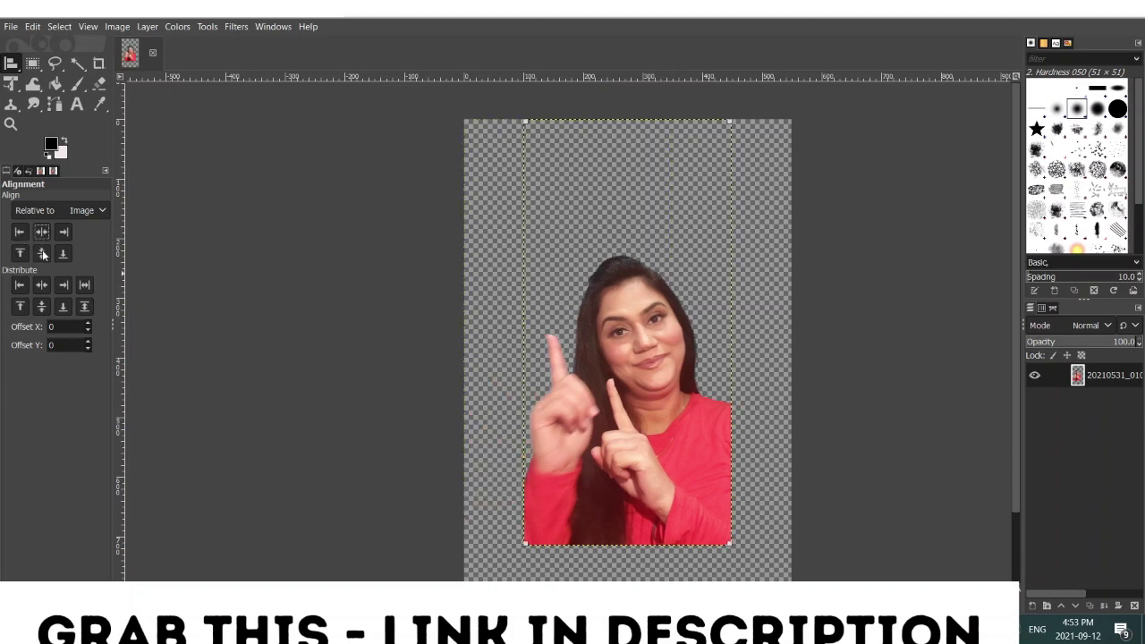
{"action": "left_click", "coordinate": [41, 254]}
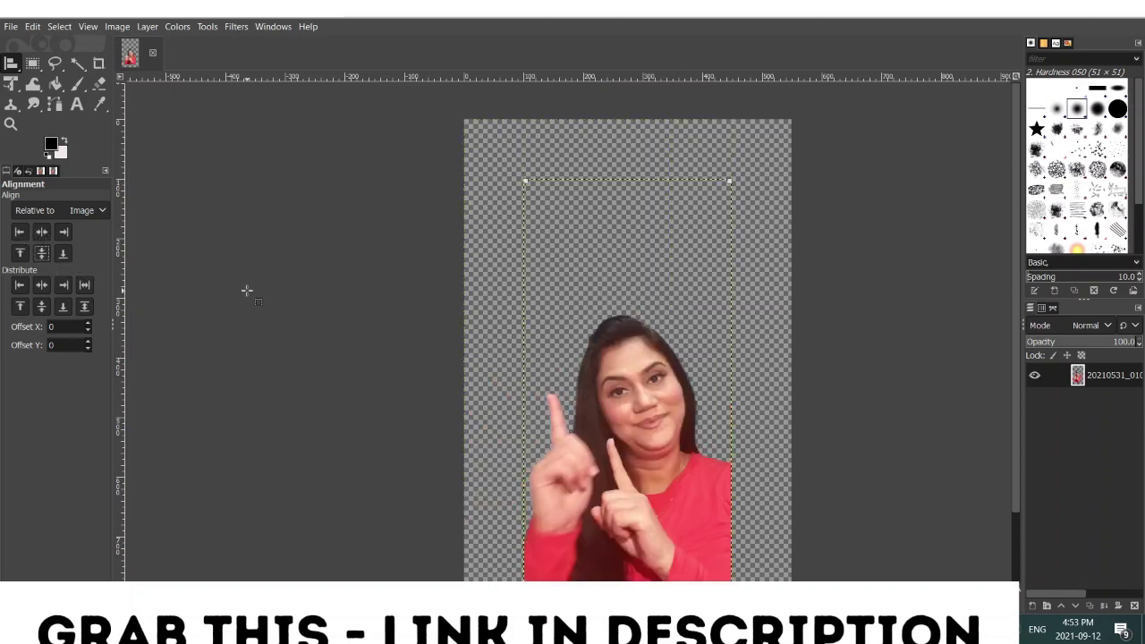
Step: Create a 549 × 915 px layer named White Layer filled with transparency and place it below the photo layer
{"action": "scroll", "coordinate": [261, 300], "scroll_direction": "down", "scroll_amount": 1}
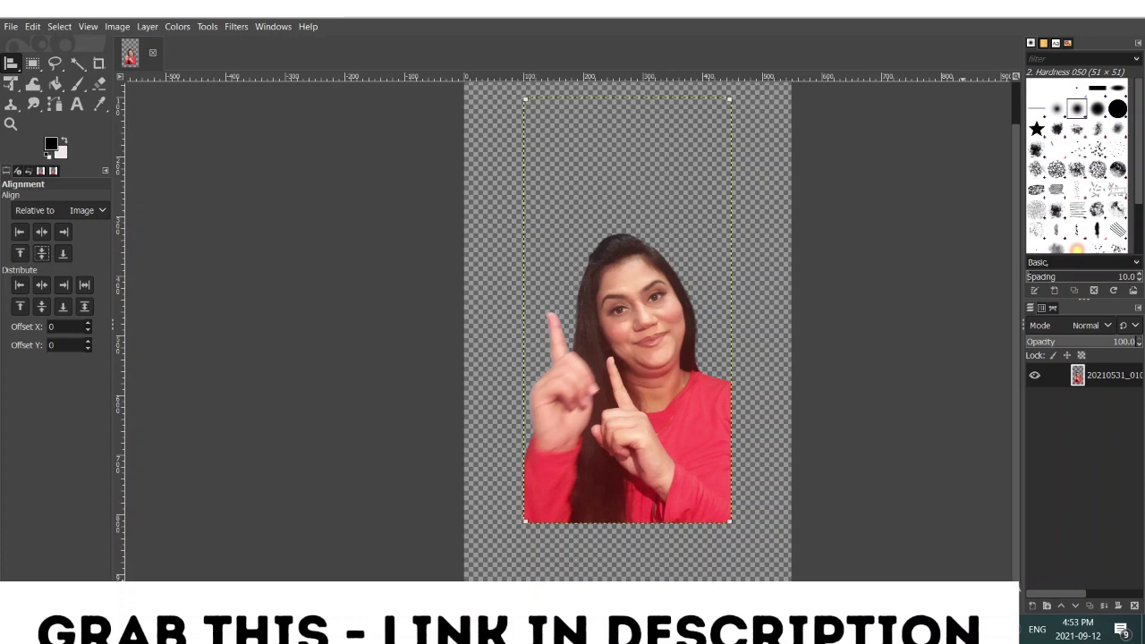
{"action": "left_click", "coordinate": [1030, 607]}
{"action": "left_click_drag", "start_coordinate": [950, 269], "coordinate": [733, 220]}
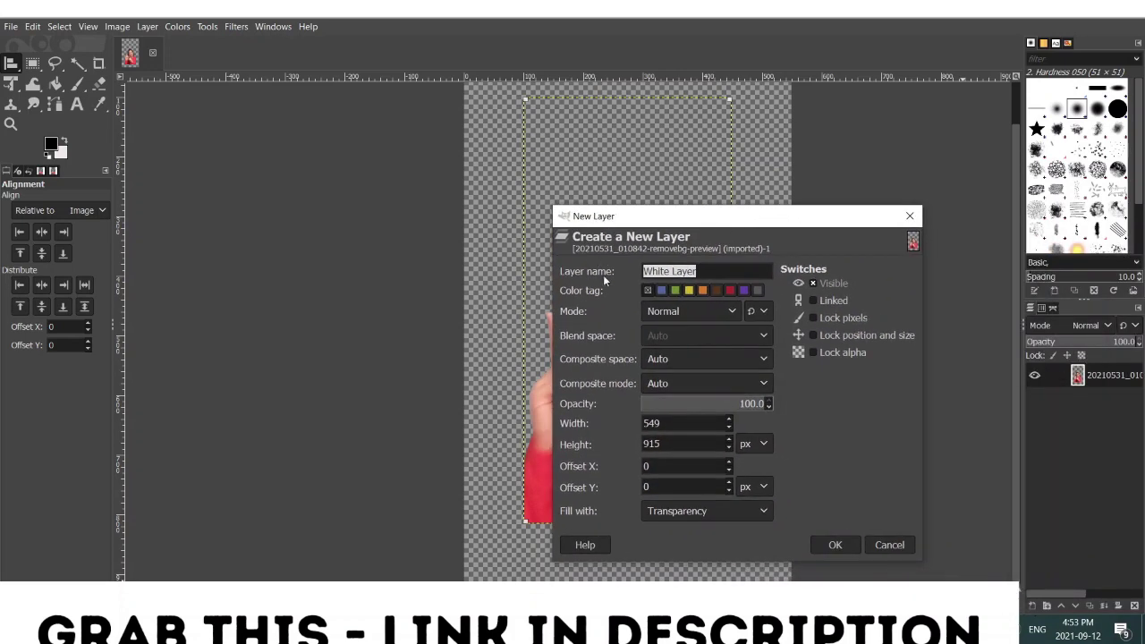
{"action": "left_click", "coordinate": [830, 543]}
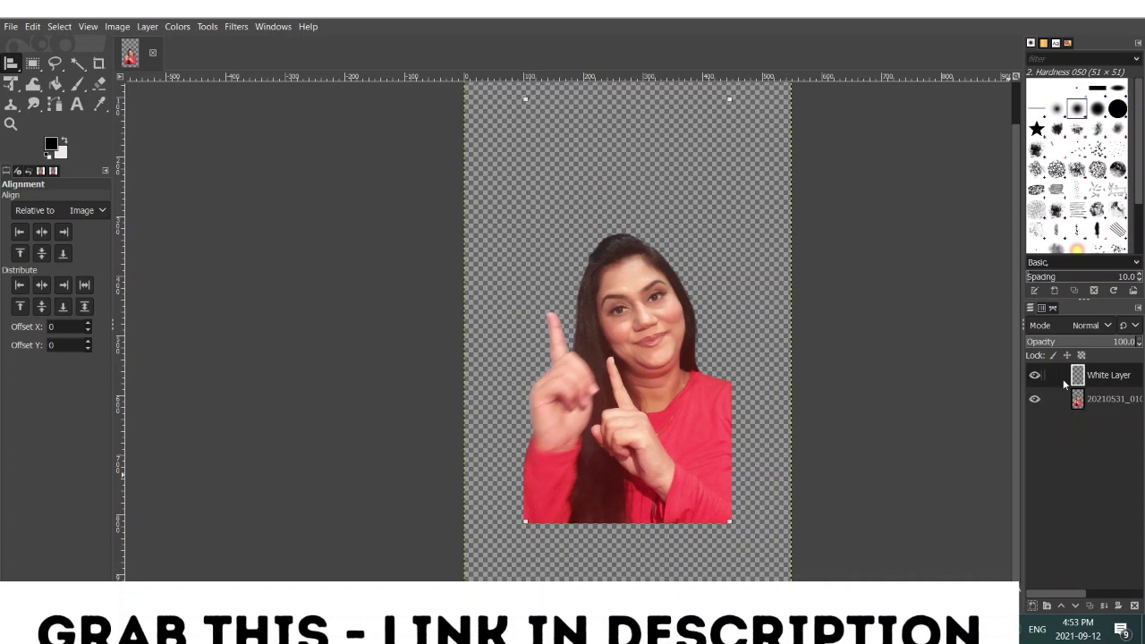
{"action": "left_click_drag", "start_coordinate": [1097, 375], "coordinate": [1086, 424]}
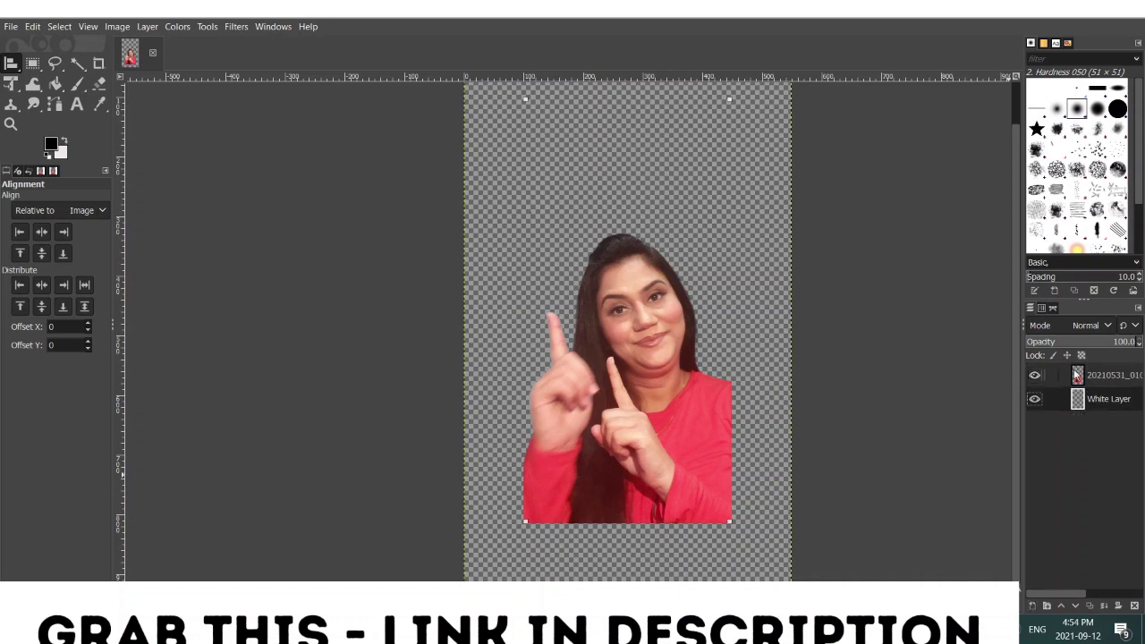
Step: Turn the photo layer's alpha into a selection and grow that selection by 6 px
{"action": "right_click", "coordinate": [1078, 375]}
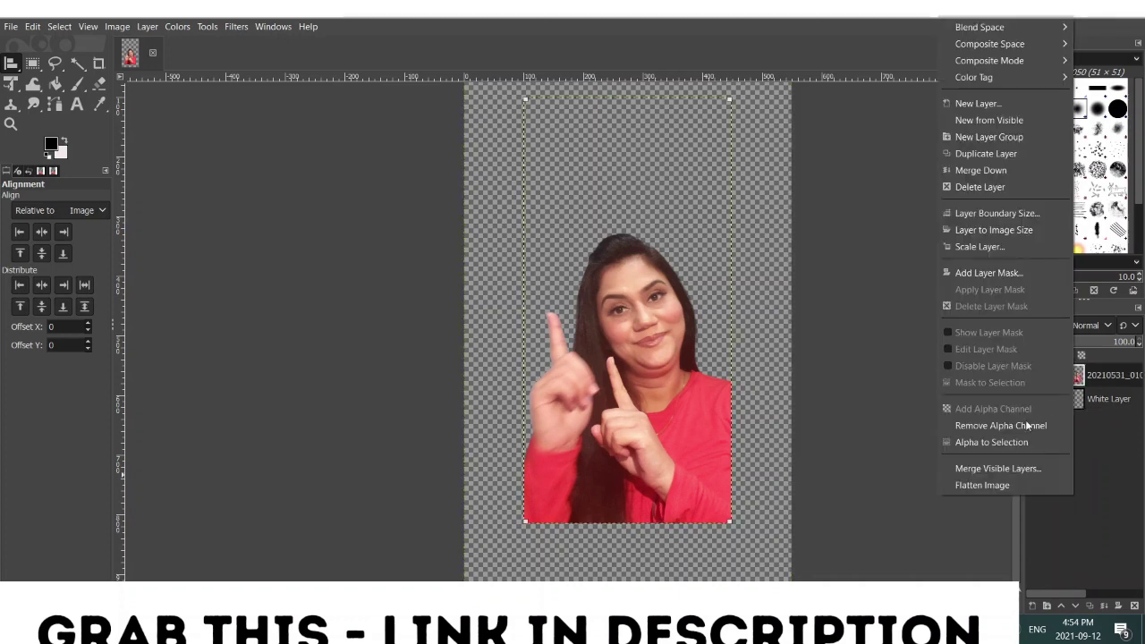
{"action": "left_click", "coordinate": [997, 443]}
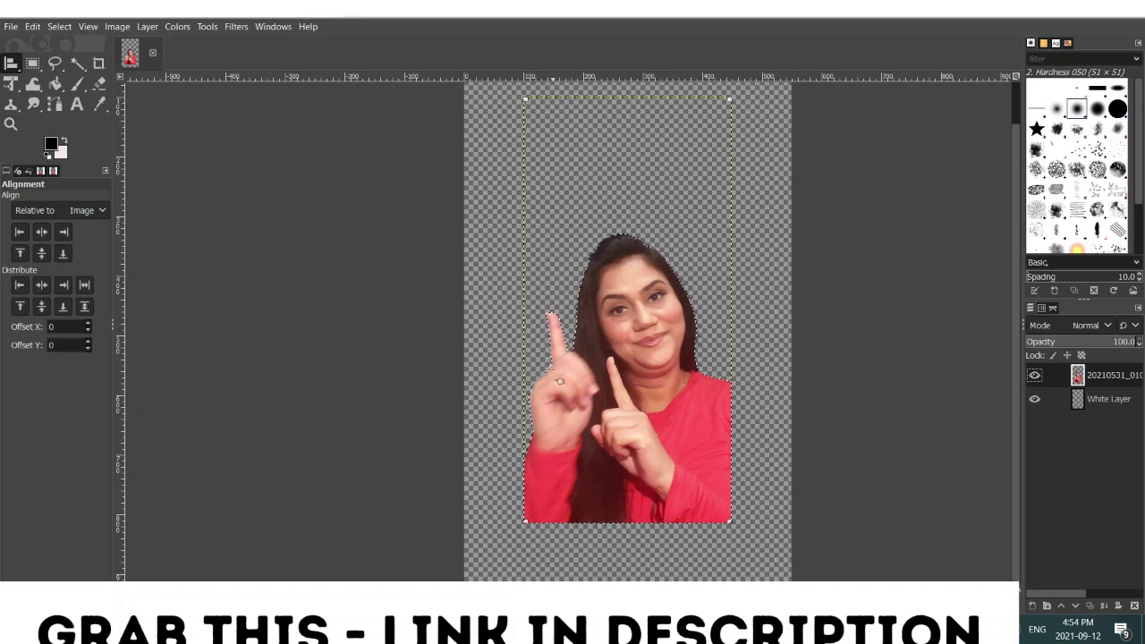
{"action": "left_click", "coordinate": [56, 28]}
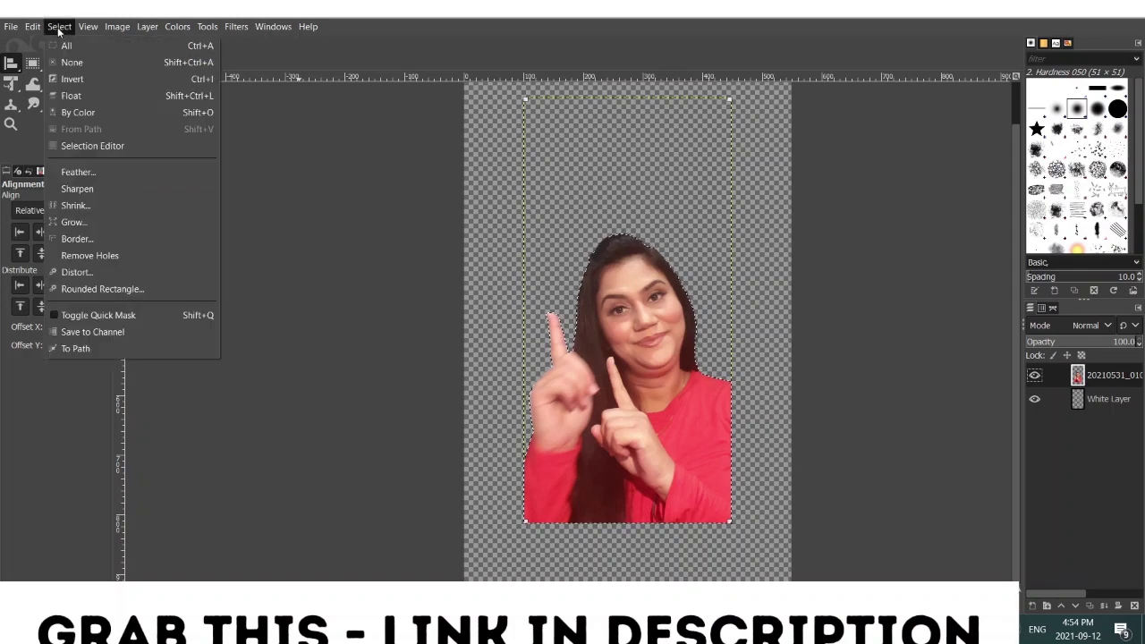
{"action": "left_click", "coordinate": [67, 223]}
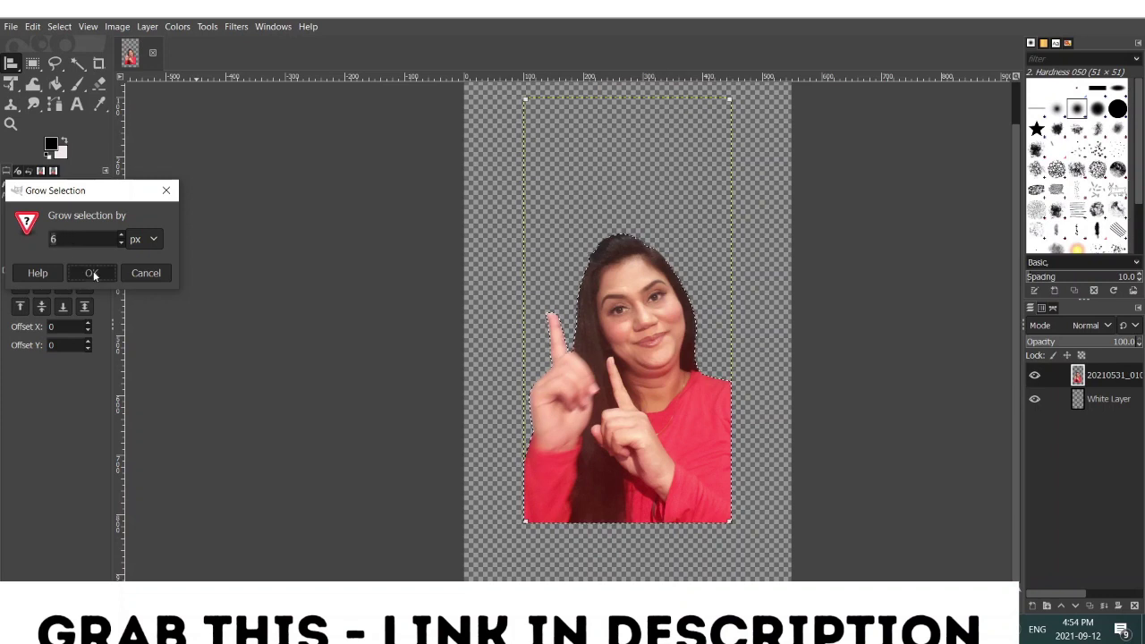
{"action": "left_click", "coordinate": [91, 273]}
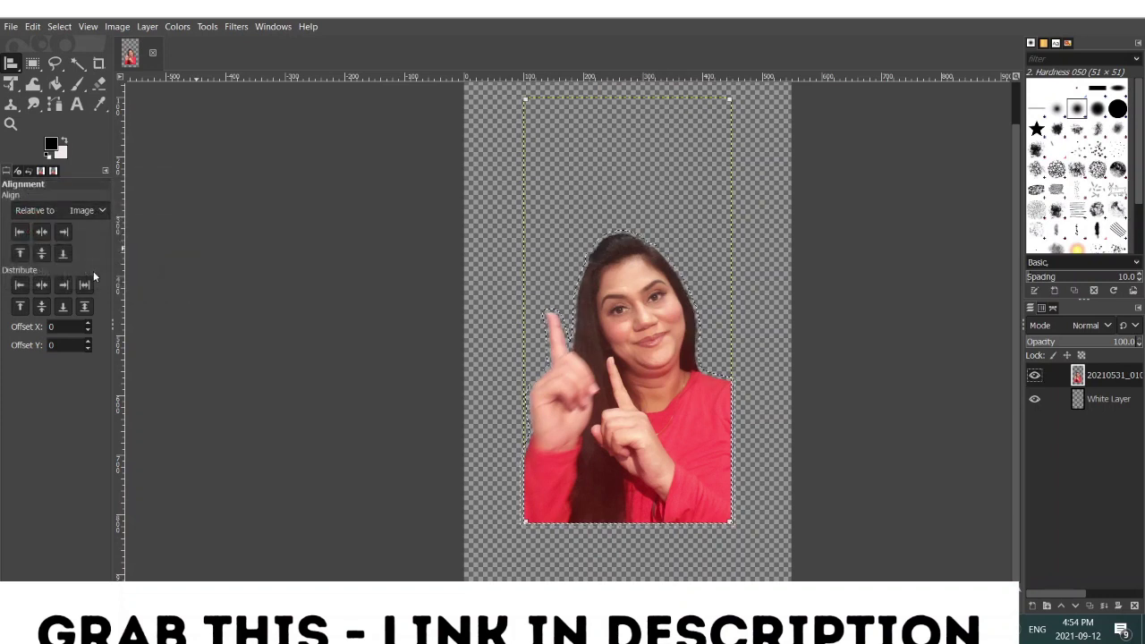
Step: On White Layer, grow the selection by another 5 px and fill it with the white background color
{"action": "left_click", "coordinate": [1079, 401]}
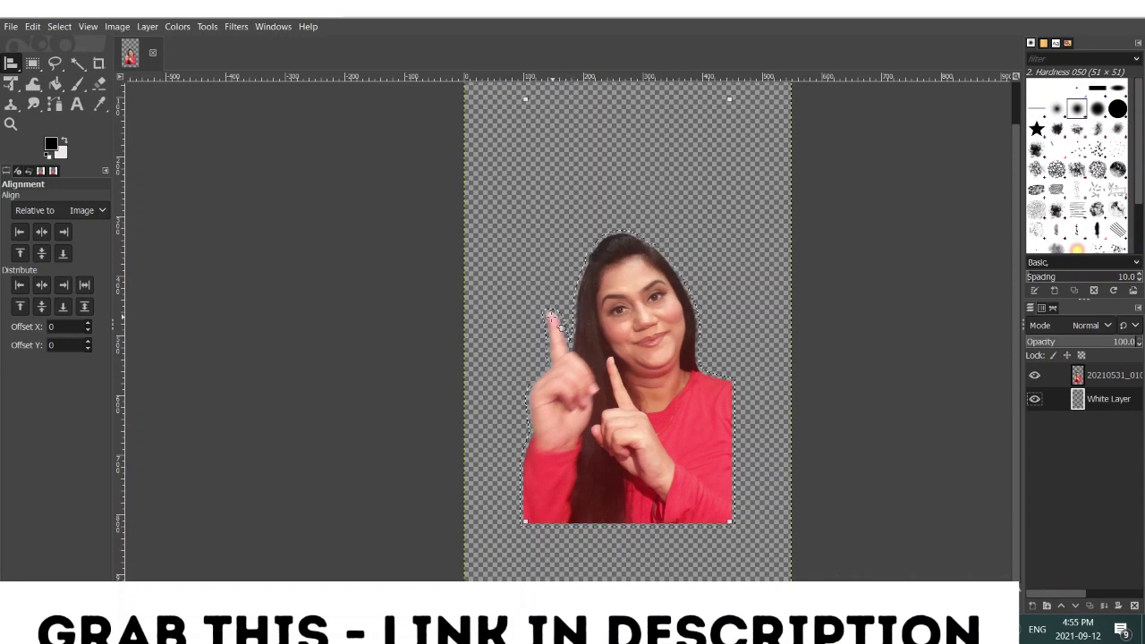
{"action": "left_click", "coordinate": [57, 27]}
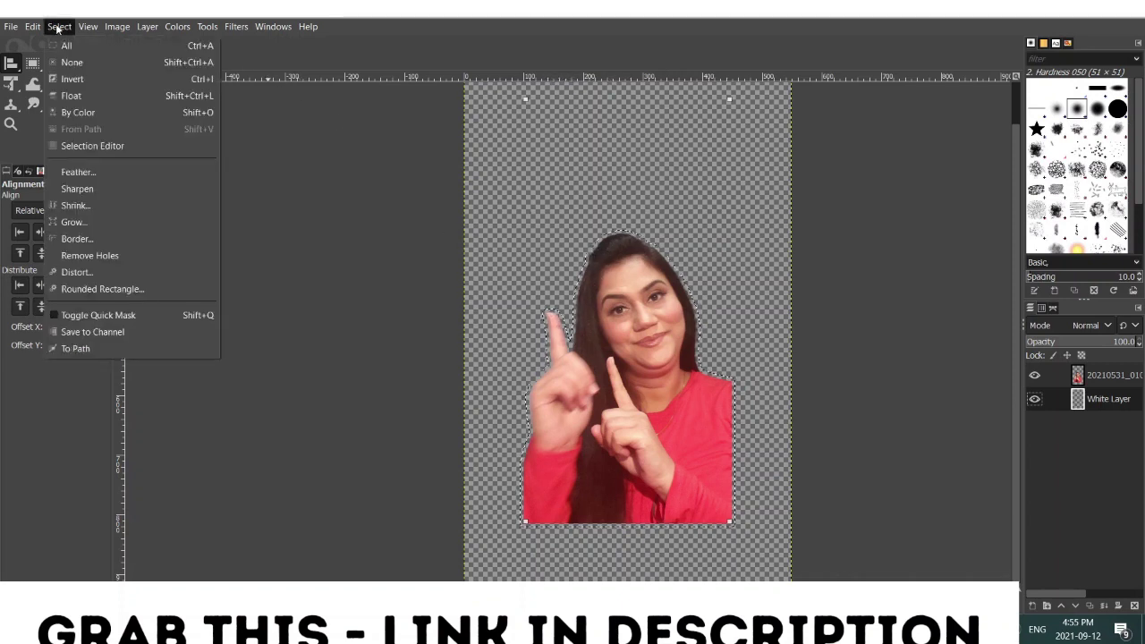
{"action": "left_click", "coordinate": [70, 222]}
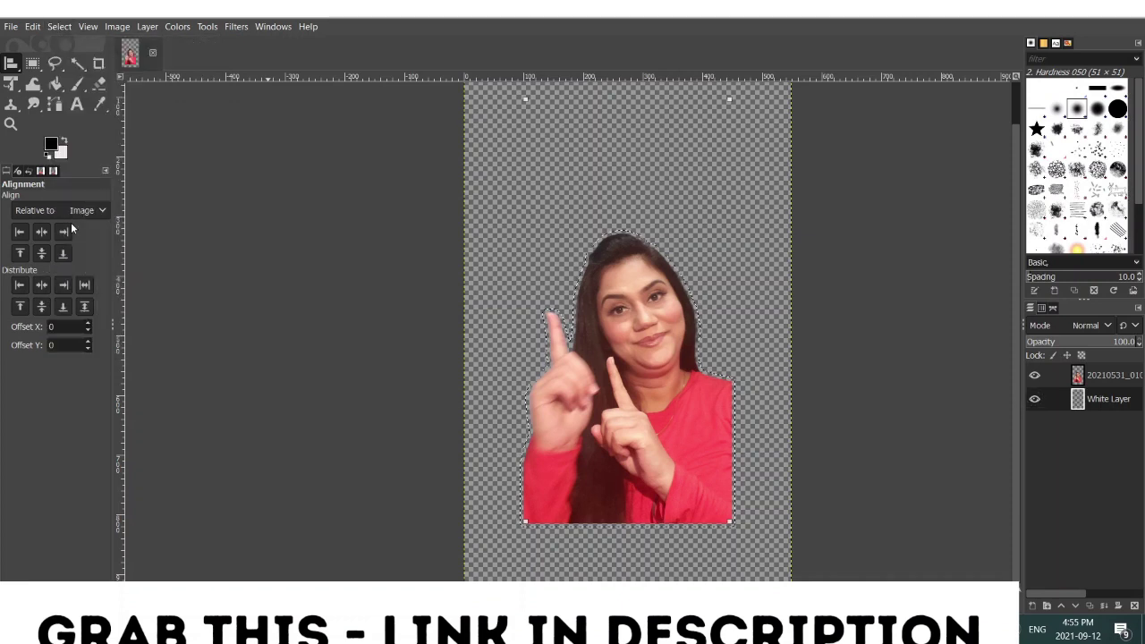
{"action": "type", "text": "5"}
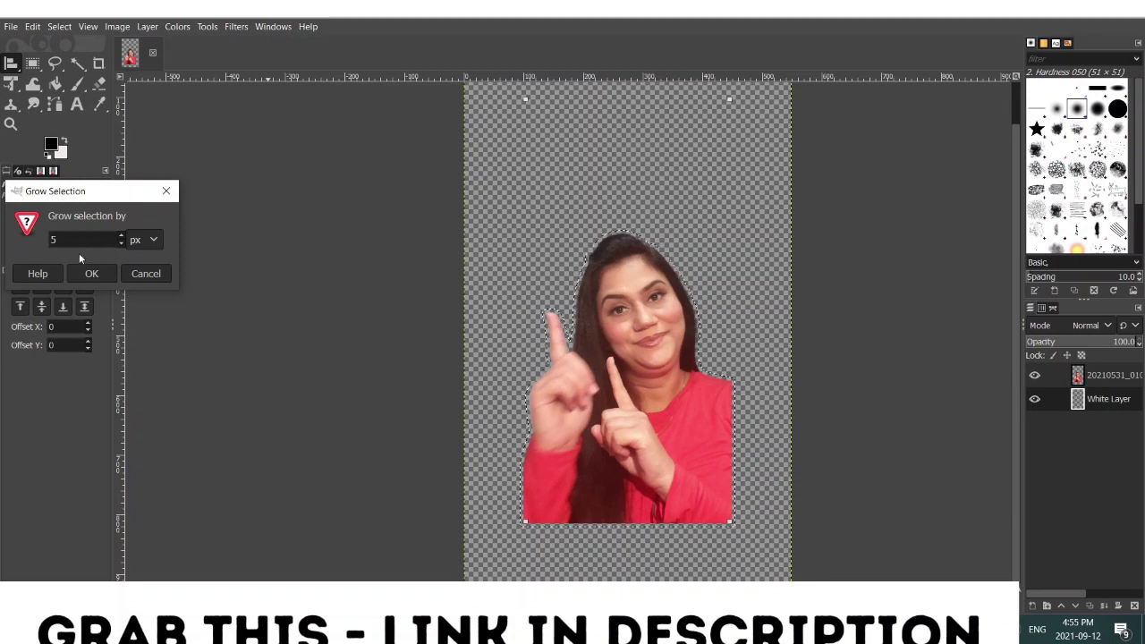
{"action": "left_click", "coordinate": [86, 274]}
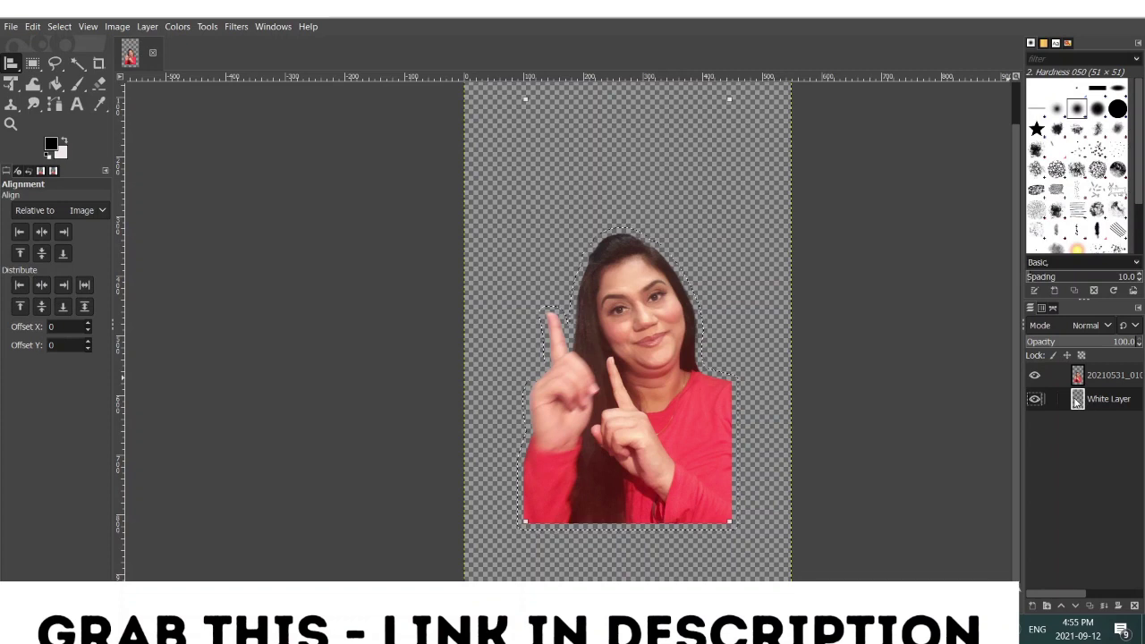
{"action": "left_click", "coordinate": [33, 27]}
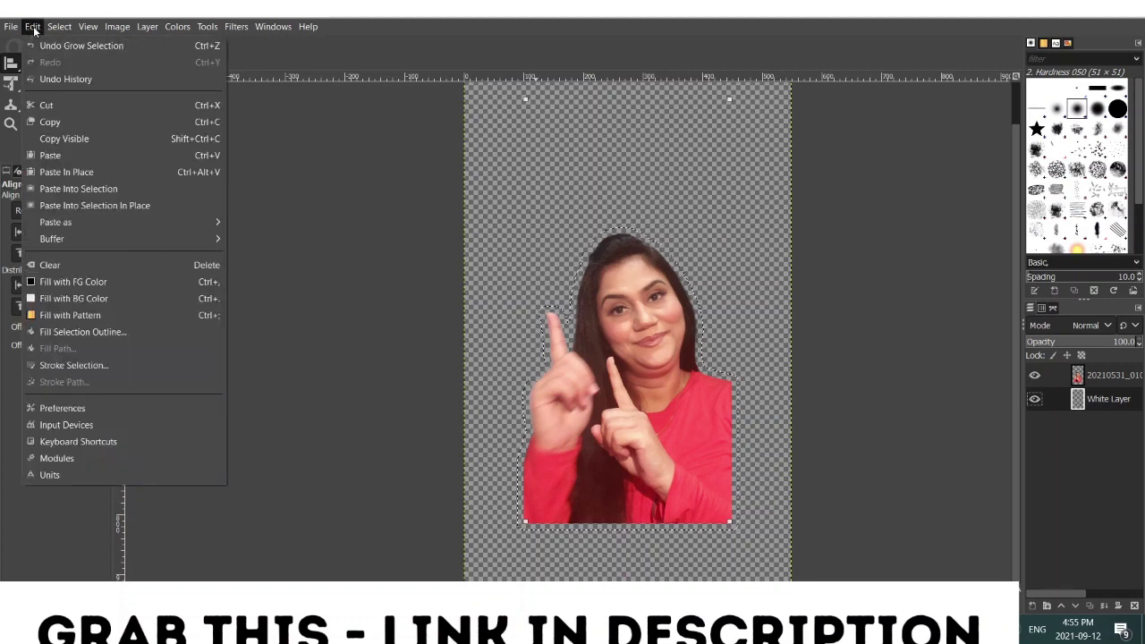
{"action": "left_click", "coordinate": [64, 301]}
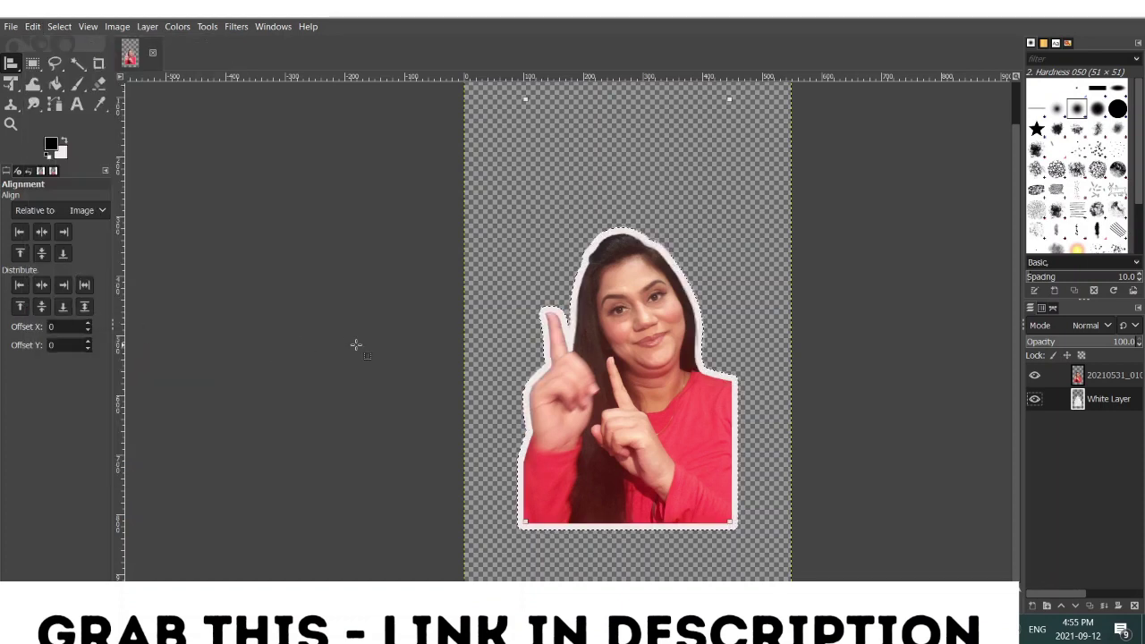
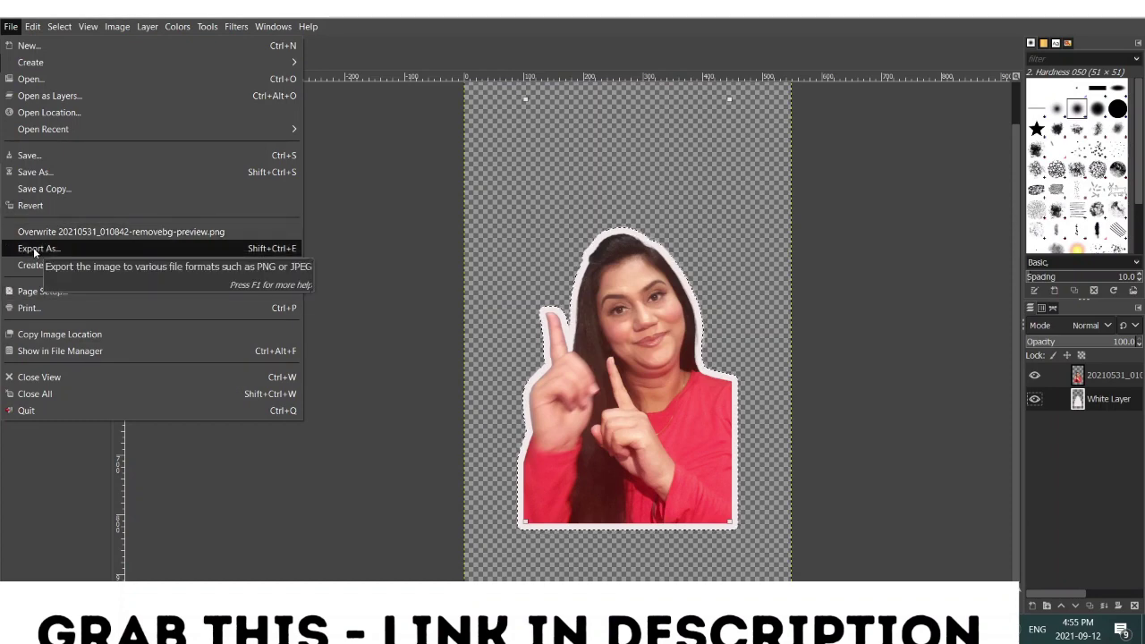
Step: Export the outlined image as a PNG named 20210531_010842-removebg-preview.png, replacing the existing file and keeping the offered PNG options
{"action": "left_click", "coordinate": [34, 250]}
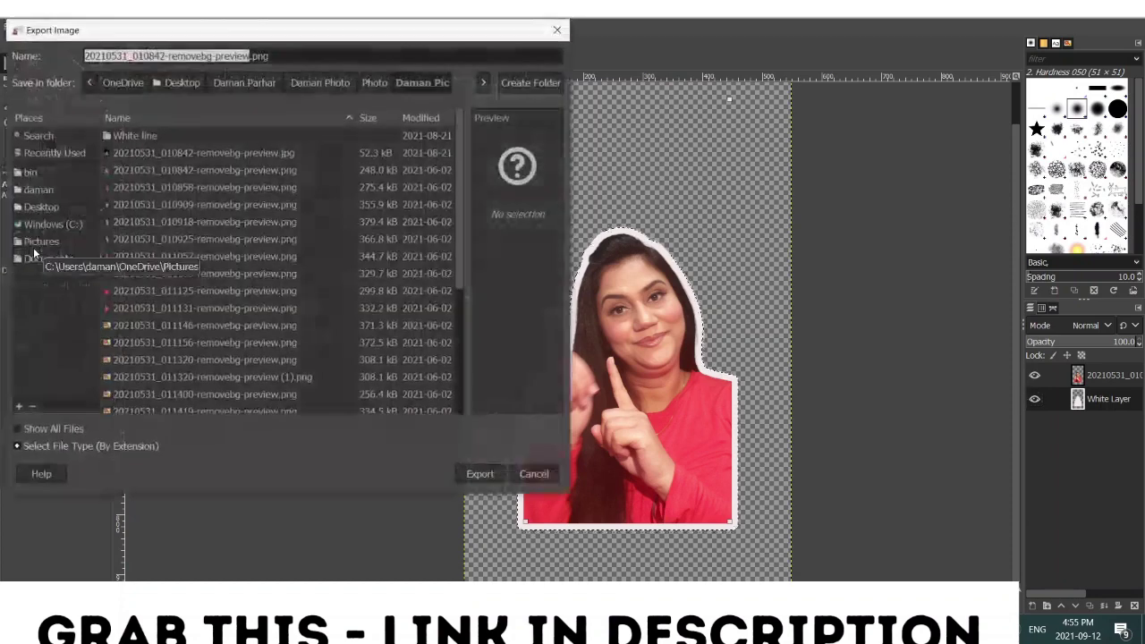
{"action": "left_click", "coordinate": [36, 446]}
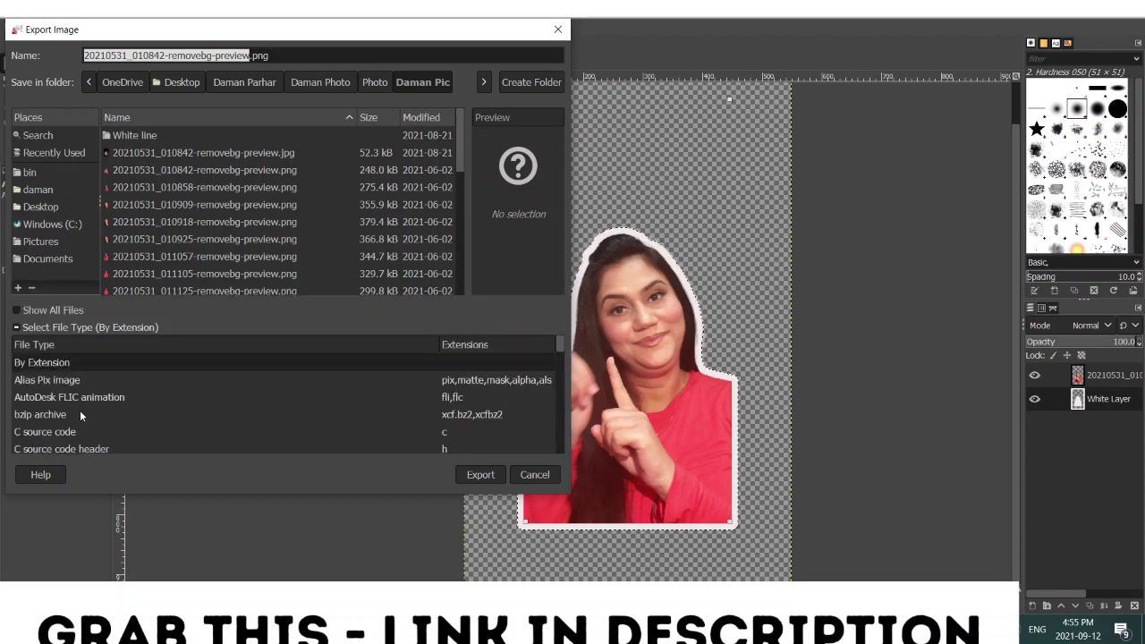
{"action": "scroll", "coordinate": [82, 404], "scroll_direction": "down", "scroll_amount": 5}
{"action": "scroll", "coordinate": [83, 405], "scroll_direction": "down", "scroll_amount": 5}
{"action": "scroll", "coordinate": [82, 404], "scroll_direction": "down", "scroll_amount": 3}
{"action": "scroll", "coordinate": [83, 411], "scroll_direction": "down", "scroll_amount": 1}
{"action": "scroll", "coordinate": [84, 411], "scroll_direction": "down", "scroll_amount": 1}
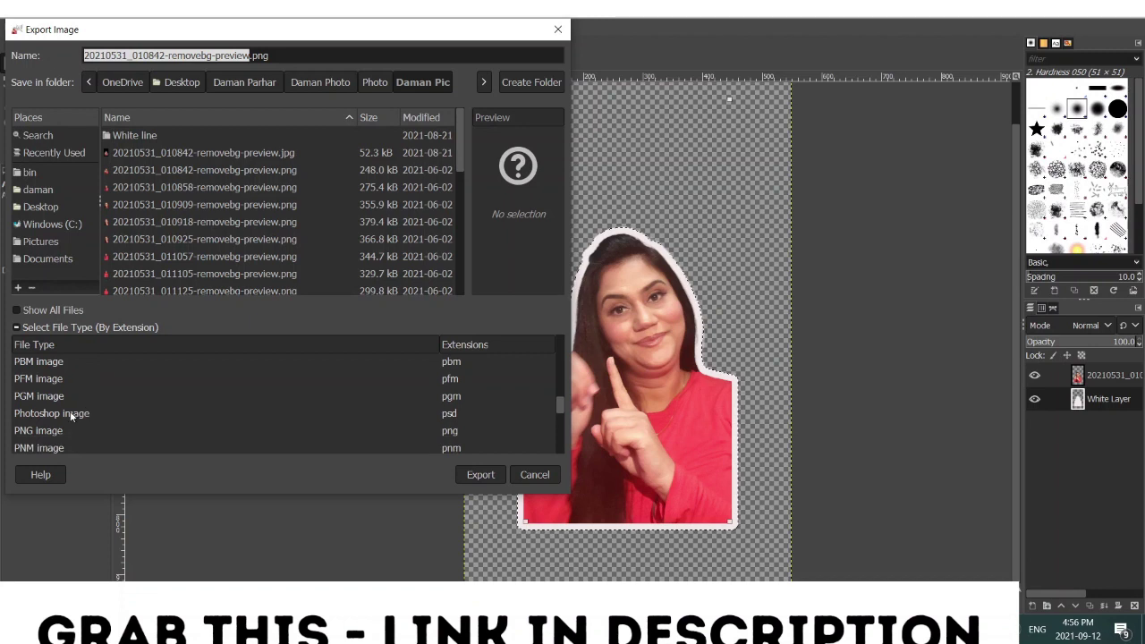
{"action": "left_click", "coordinate": [52, 428]}
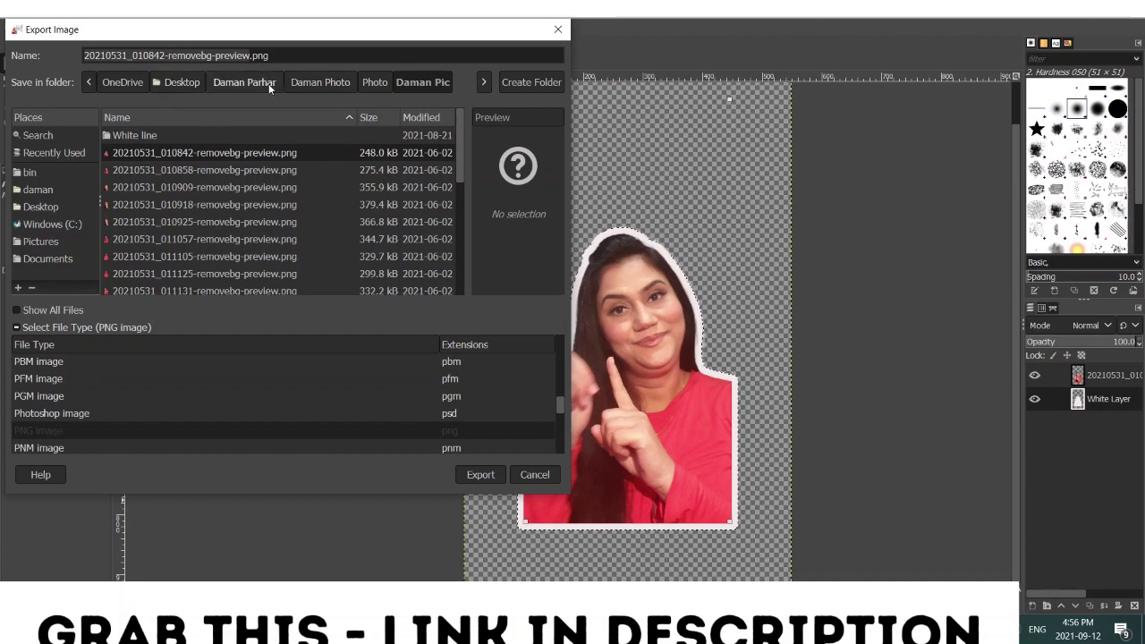
{"action": "left_click", "coordinate": [481, 475]}
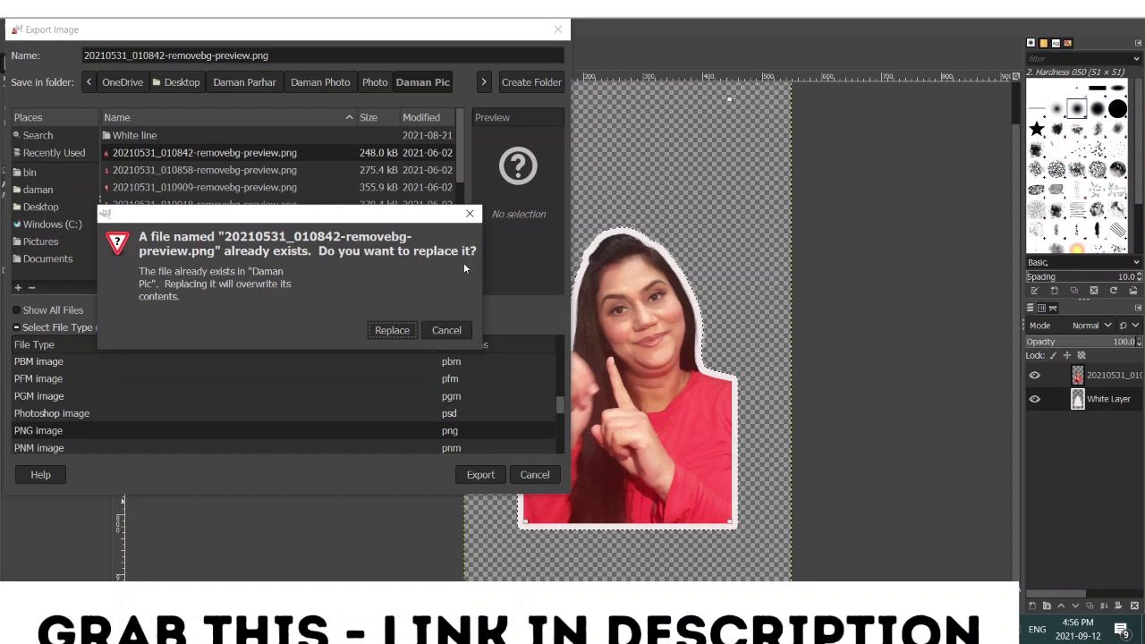
{"action": "left_click", "coordinate": [385, 329]}
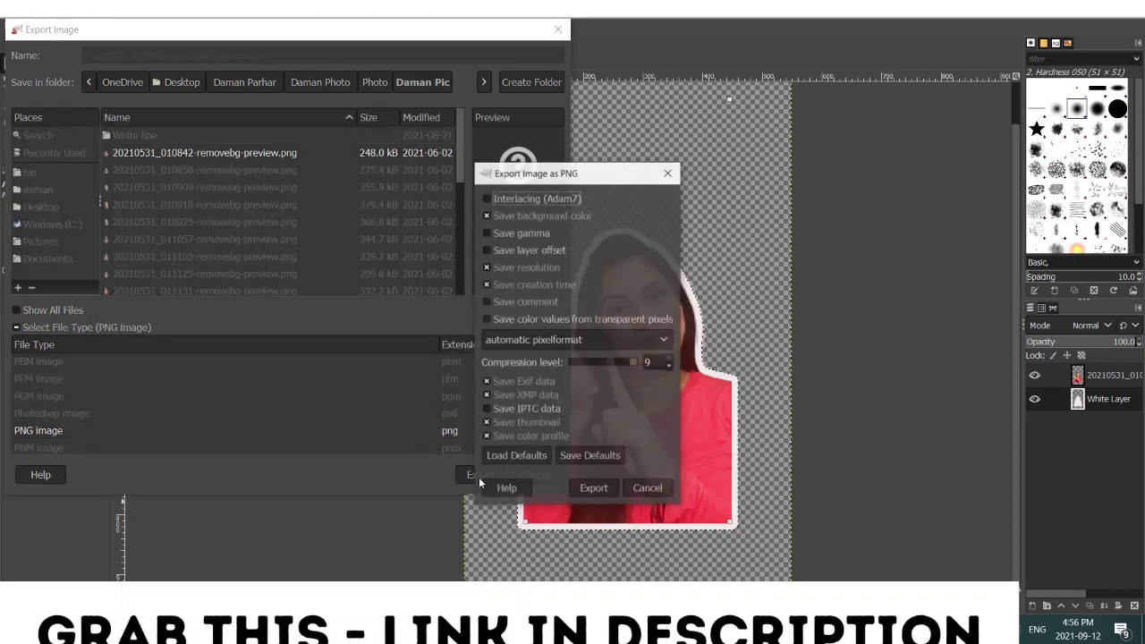
{"action": "left_click", "coordinate": [593, 487]}
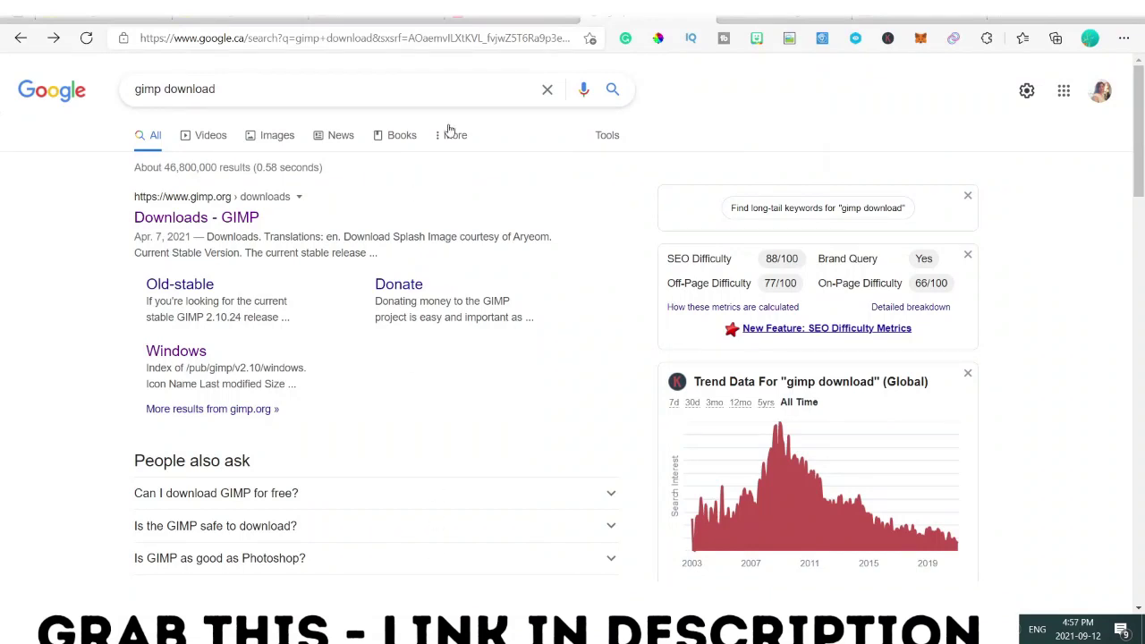
Step: Switch to the Picmaker project and shift the outlined person photo on Slide 1 slightly toward the title text
{"action": "left_click", "coordinate": [500, 19]}
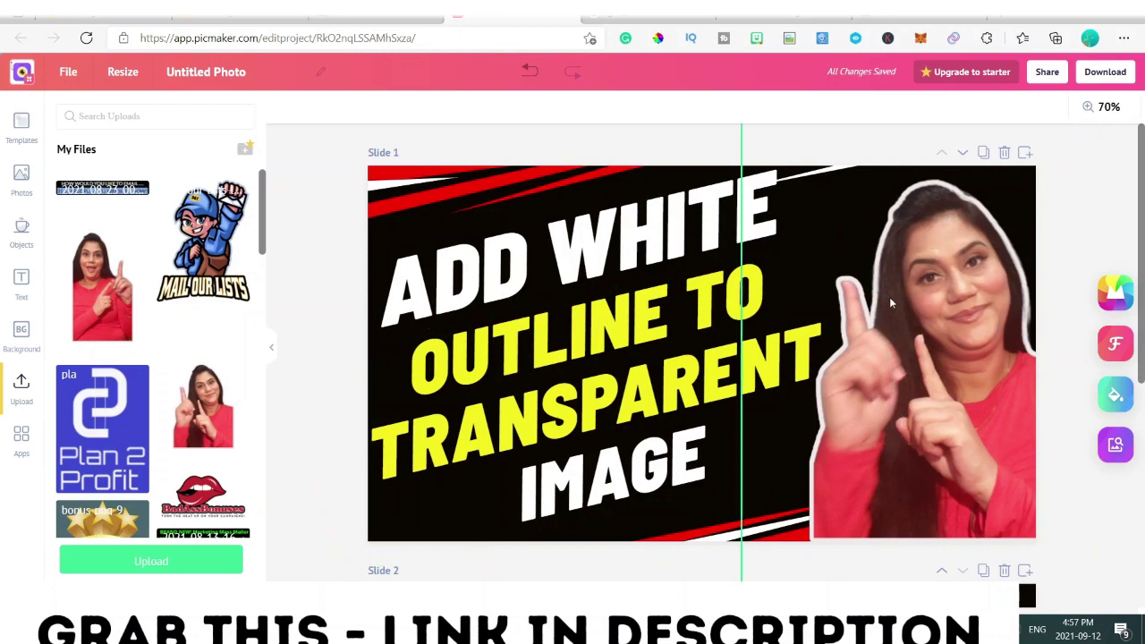
{"action": "left_click_drag", "start_coordinate": [941, 304], "coordinate": [915, 308]}
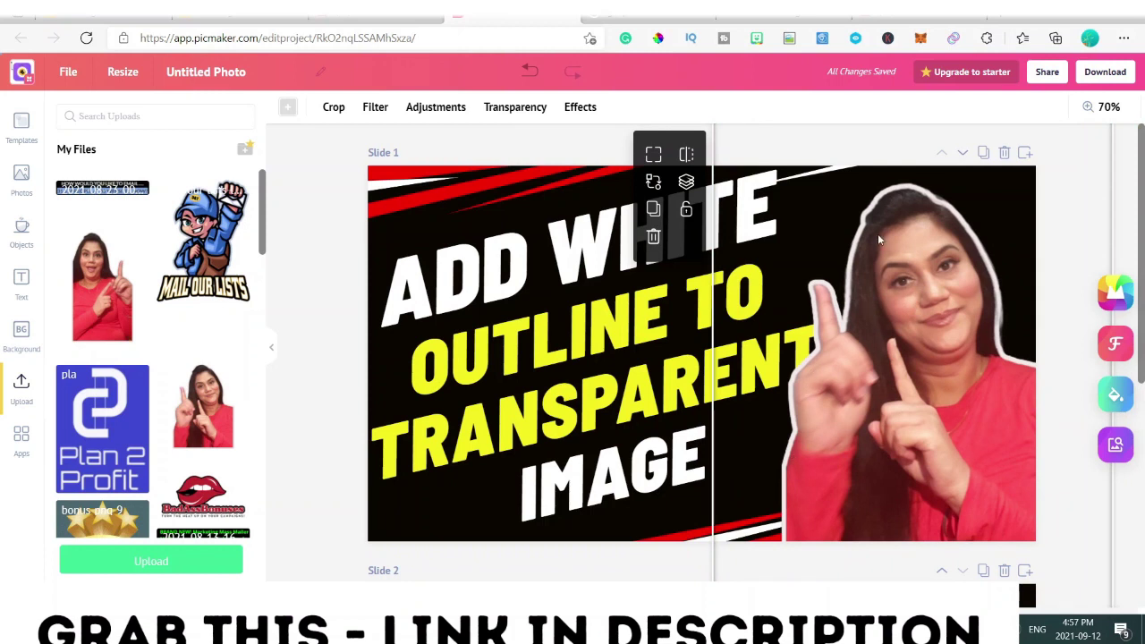
{"action": "left_click", "coordinate": [325, 215]}
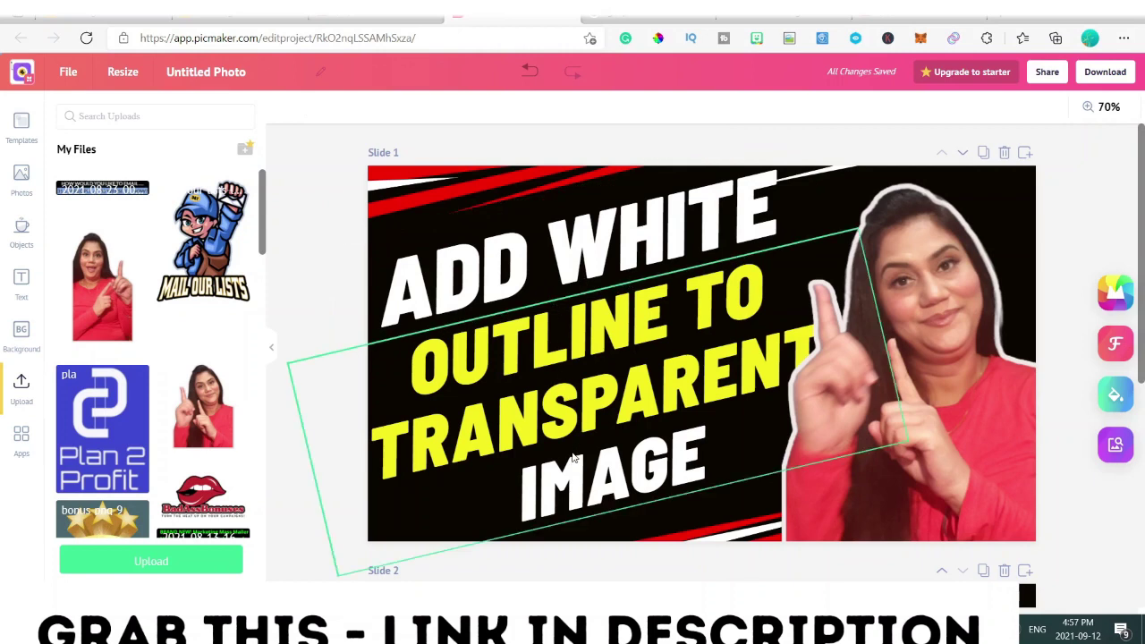
Step: Shrink the OUTLINE TO TRANSPARENT IMAGE text on Slide 1 slightly and reposition it clear of the person's hand
{"action": "left_click_drag", "start_coordinate": [585, 418], "coordinate": [767, 405]}
{"action": "left_click", "coordinate": [666, 379]}
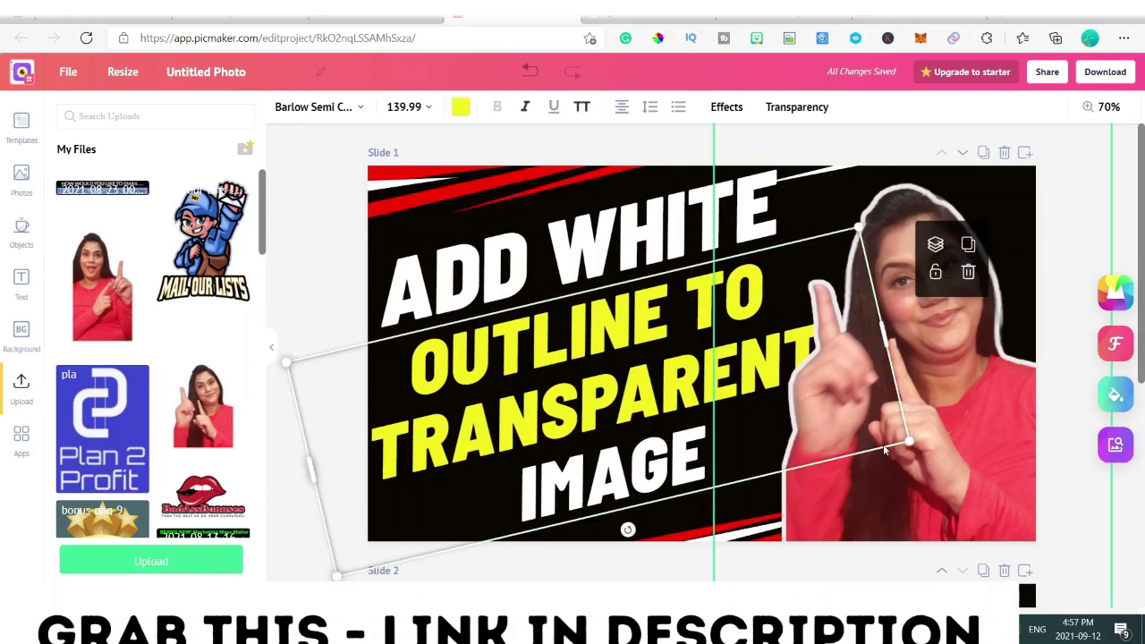
{"action": "left_click_drag", "start_coordinate": [903, 436], "coordinate": [881, 438]}
{"action": "left_click_drag", "start_coordinate": [661, 394], "coordinate": [646, 380]}
{"action": "left_click", "coordinate": [319, 228]}
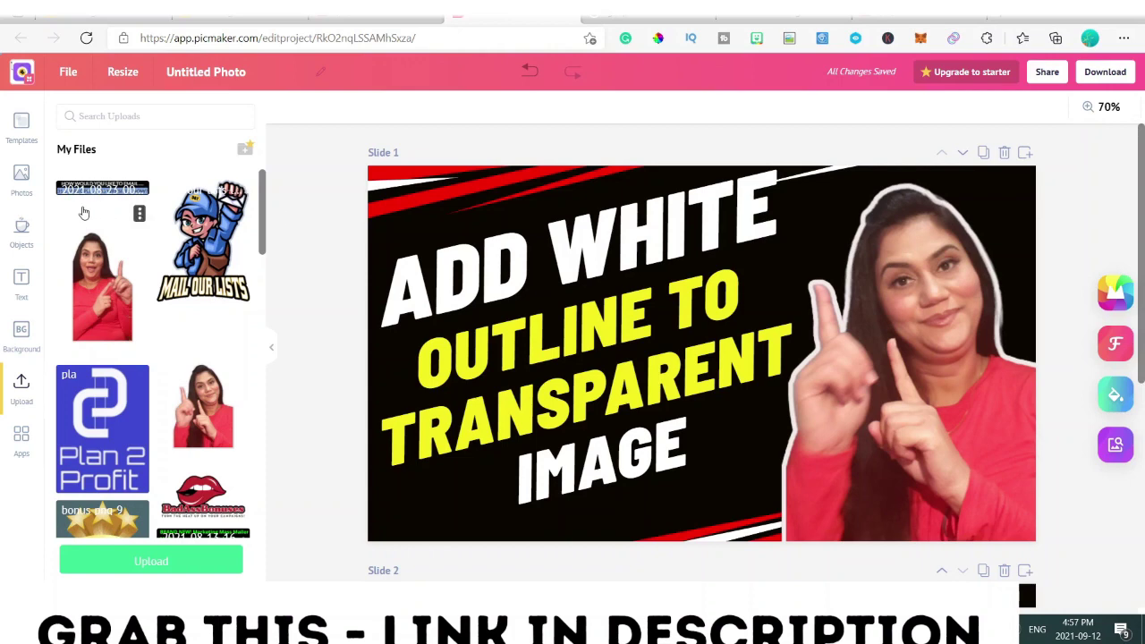
Step: Browse the thumbnail templates and view the Become Stronger design on Slide 3
{"action": "left_click", "coordinate": [21, 125]}
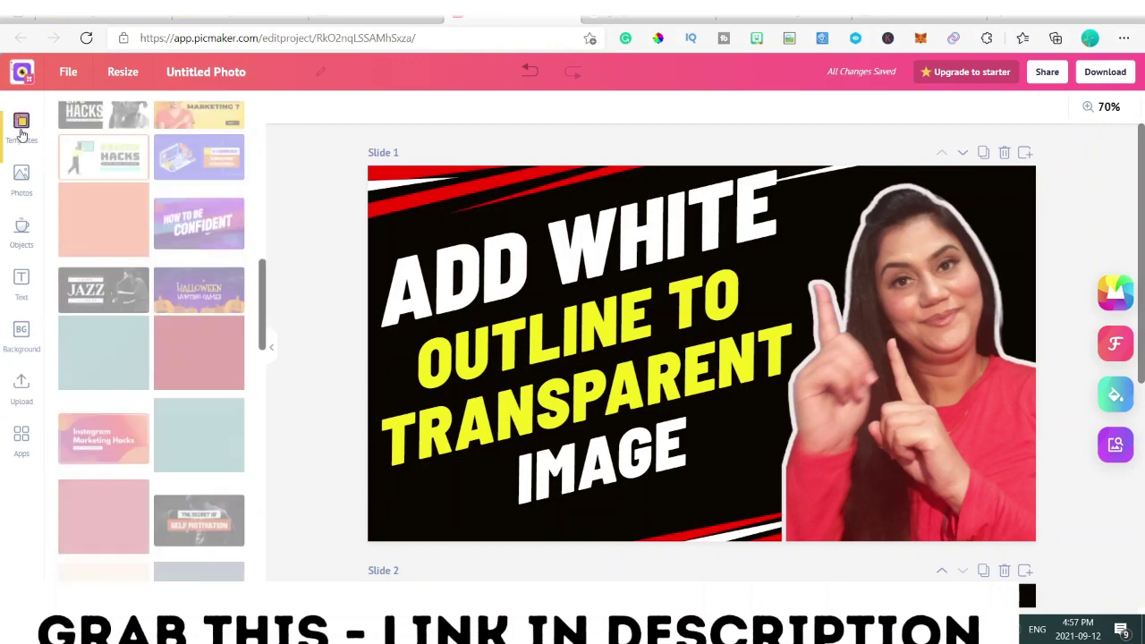
{"action": "scroll", "coordinate": [129, 296], "scroll_direction": "down", "scroll_amount": 3}
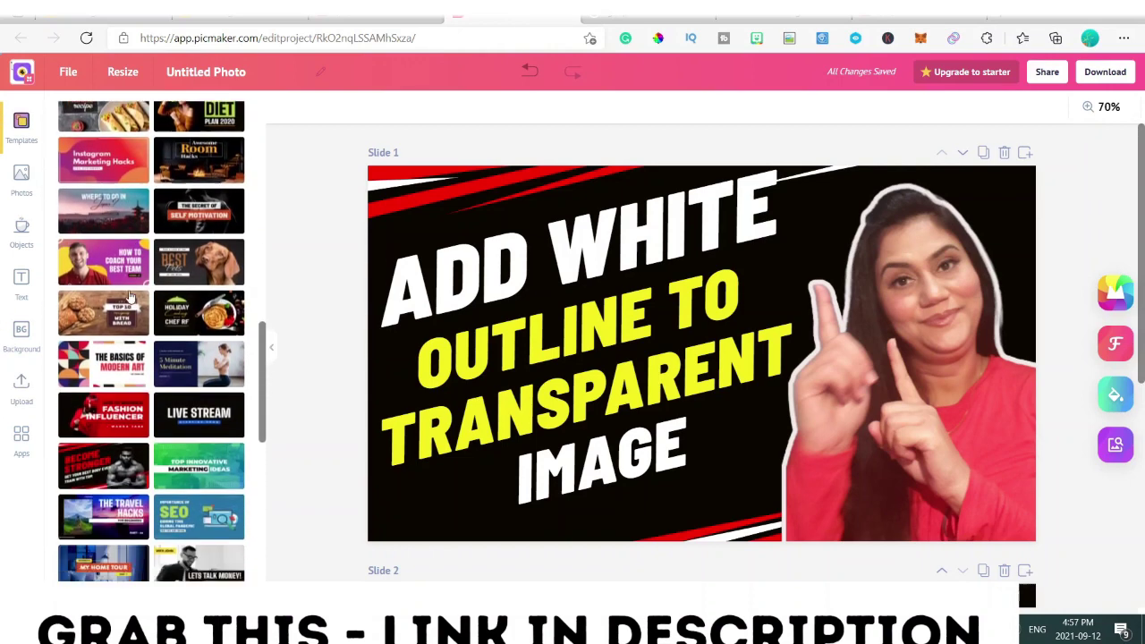
{"action": "scroll", "coordinate": [130, 296], "scroll_direction": "up", "scroll_amount": 10}
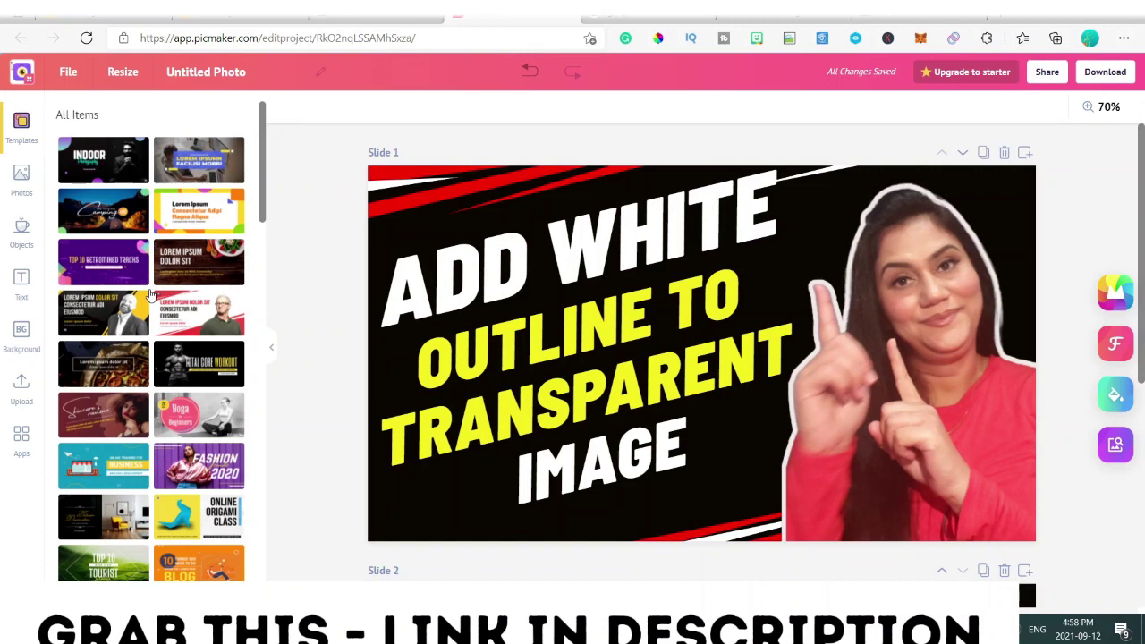
{"action": "scroll", "coordinate": [150, 292], "scroll_direction": "down", "scroll_amount": 4}
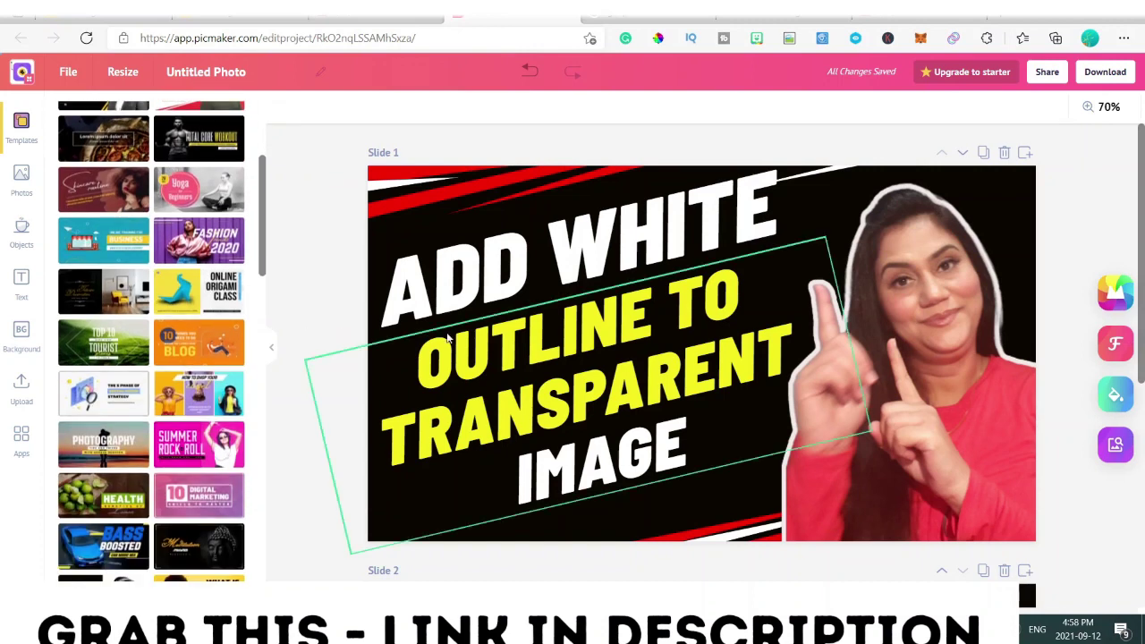
{"action": "scroll", "coordinate": [152, 420], "scroll_direction": "down", "scroll_amount": 8}
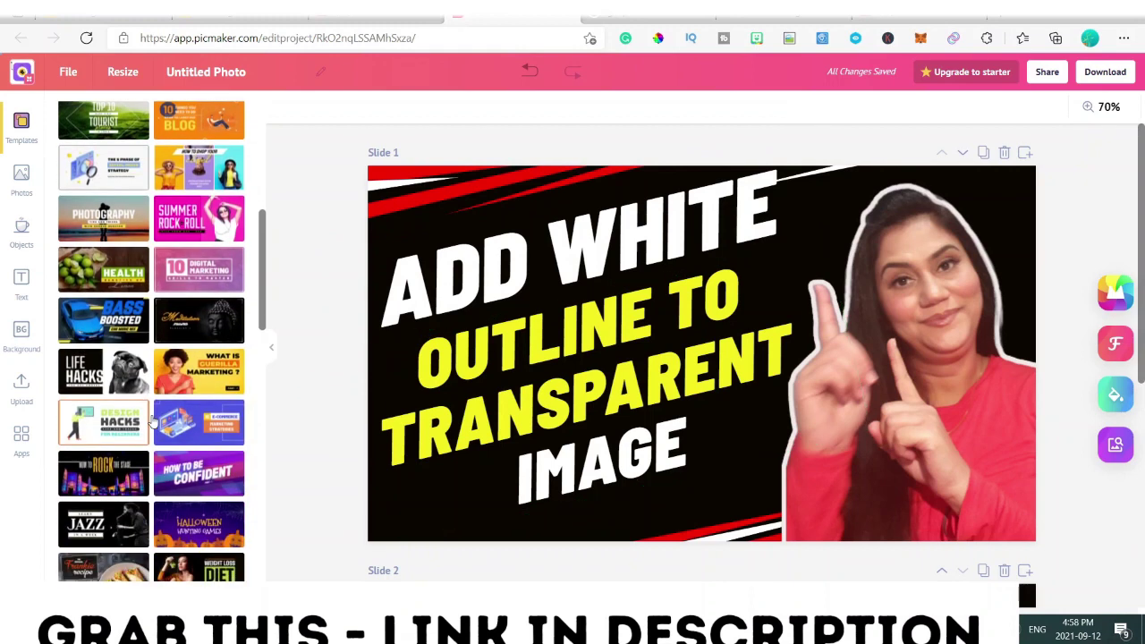
{"action": "scroll", "coordinate": [152, 421], "scroll_direction": "down", "scroll_amount": 8}
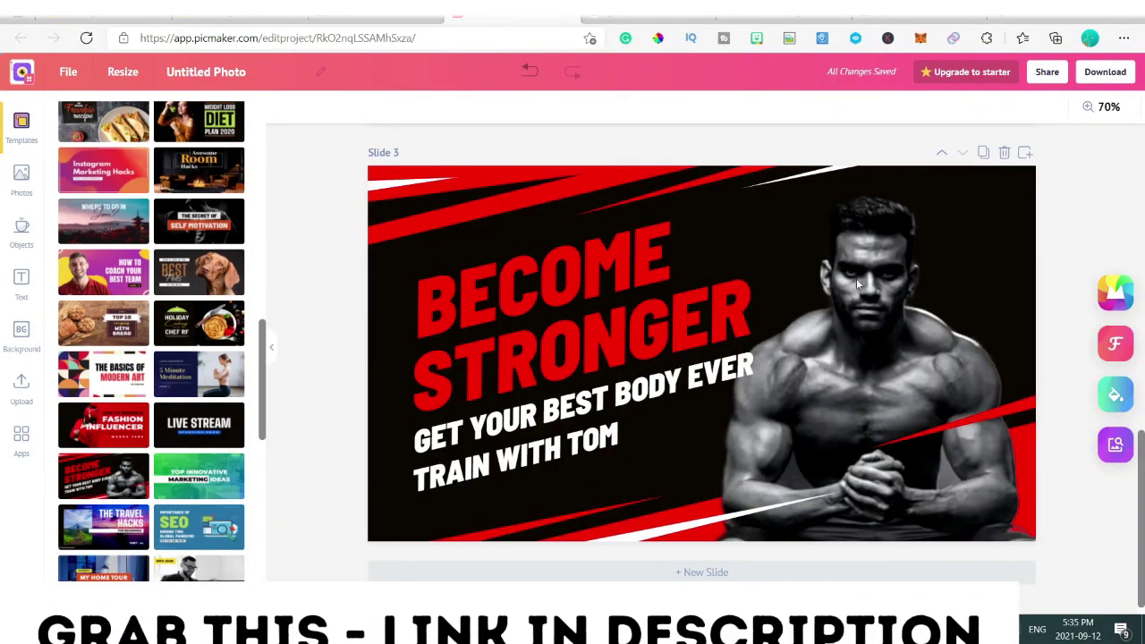
Step: Delete the muscular man's photo and the two white subtitle lines from the Become Stronger design on Slide 3
{"action": "left_click", "coordinate": [857, 322]}
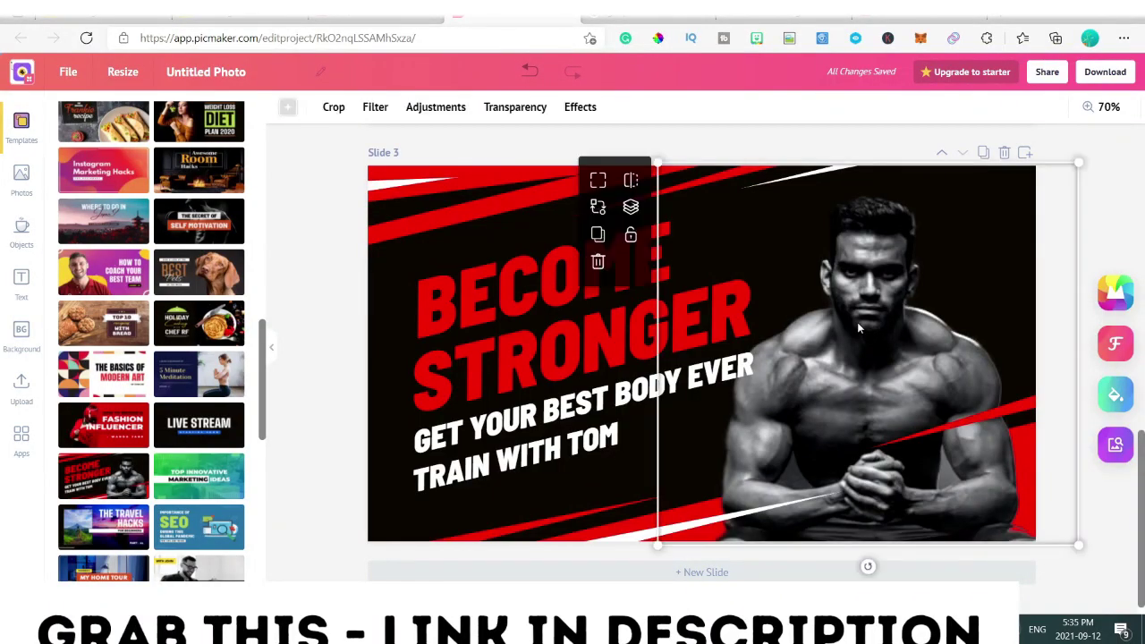
{"action": "left_click", "coordinate": [597, 261]}
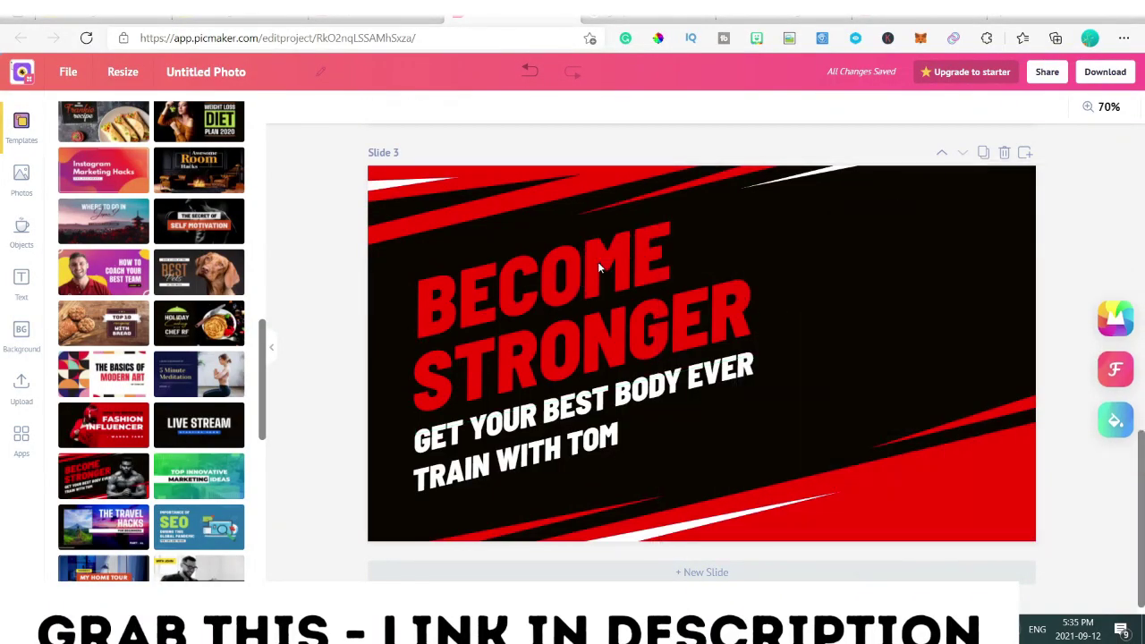
{"action": "left_click", "coordinate": [544, 278]}
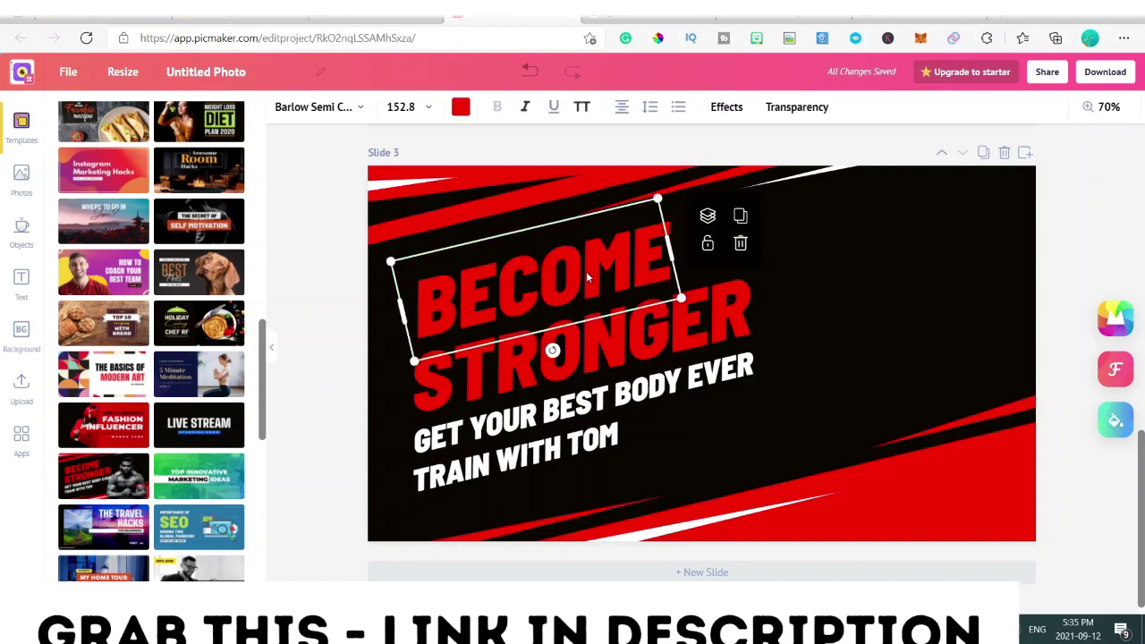
{"action": "left_click", "coordinate": [491, 428]}
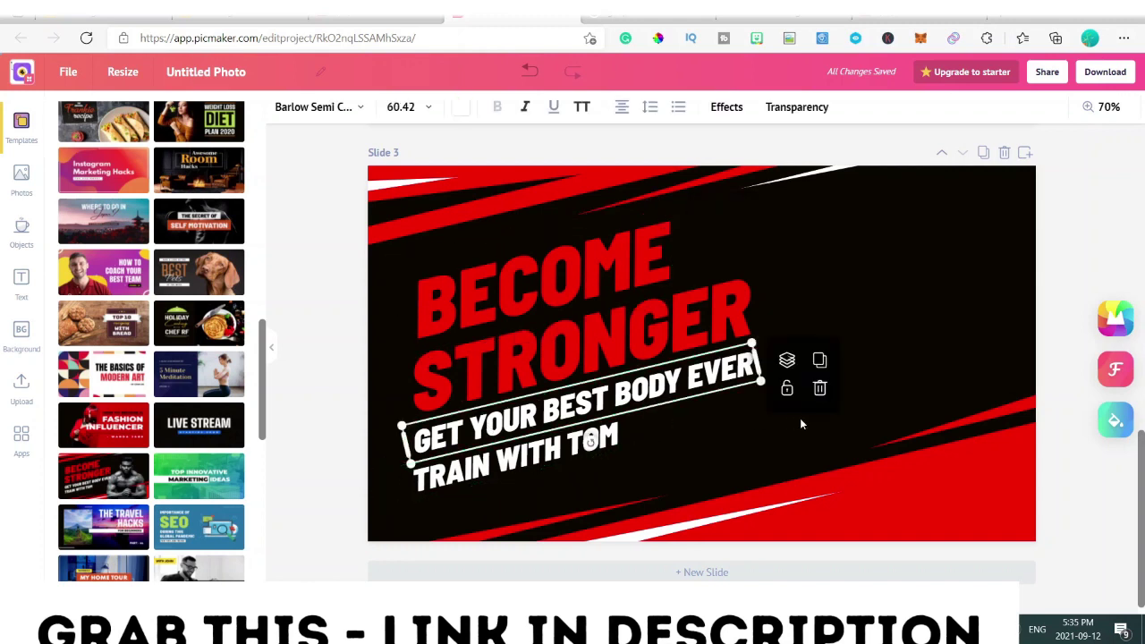
{"action": "left_click", "coordinate": [818, 389]}
{"action": "left_click", "coordinate": [571, 433]}
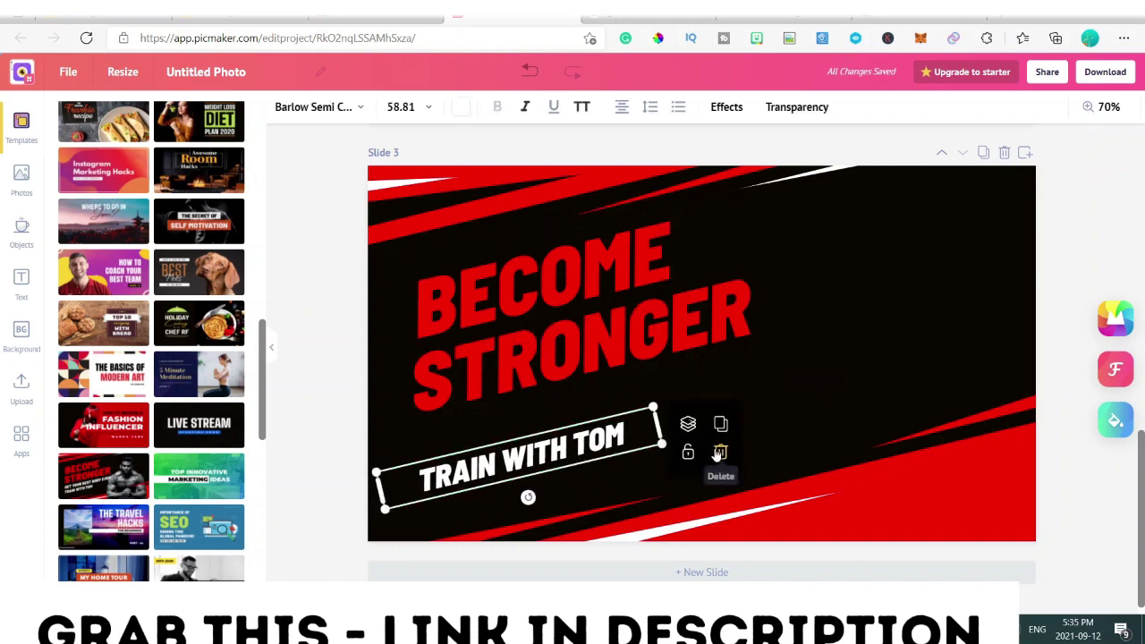
{"action": "left_click", "coordinate": [721, 453]}
Step: Replace the BECOME heading with ADD WHITE, widen its text box to fit one line, and move it clear above STRONGER
{"action": "left_click", "coordinate": [493, 250]}
{"action": "left_click", "coordinate": [415, 296]}
{"action": "left_click_drag", "start_coordinate": [414, 296], "coordinate": [671, 246]}
{"action": "type", "text": "A"}
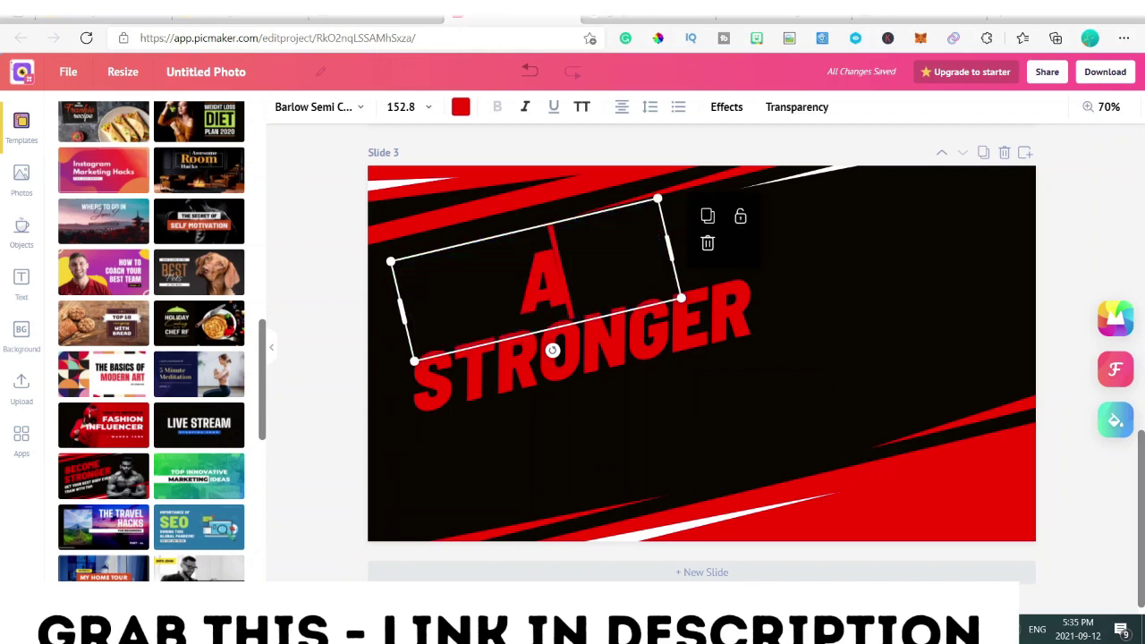
{"action": "type", "text": "DD"}
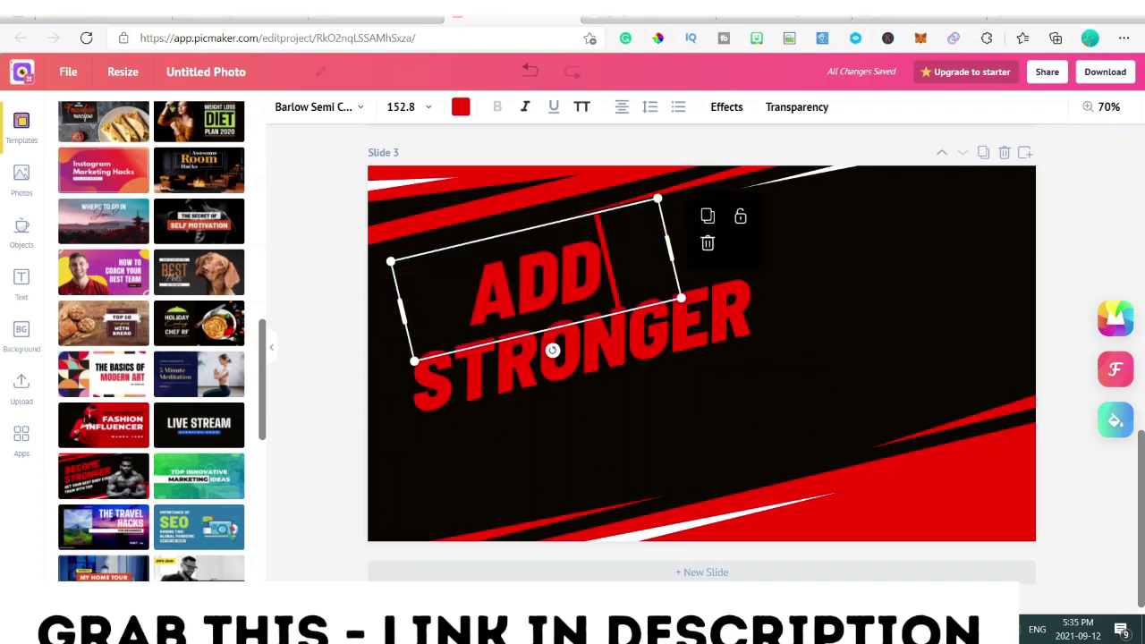
{"action": "type", "text": " WHITE"}
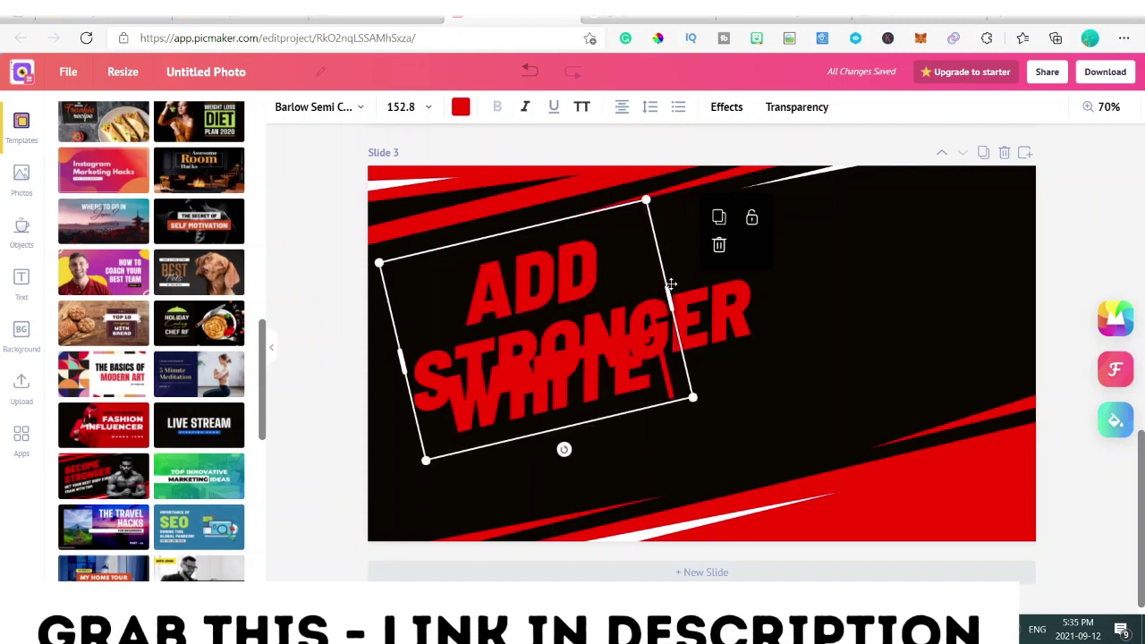
{"action": "left_click_drag", "start_coordinate": [670, 283], "coordinate": [873, 237]}
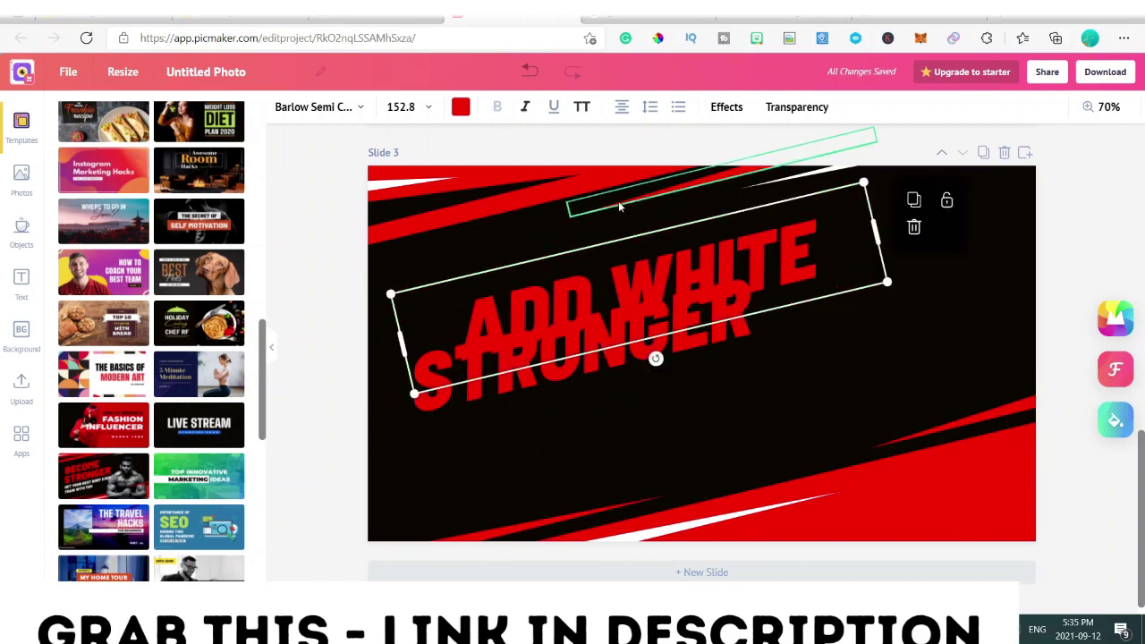
{"action": "left_click_drag", "start_coordinate": [626, 234], "coordinate": [595, 195]}
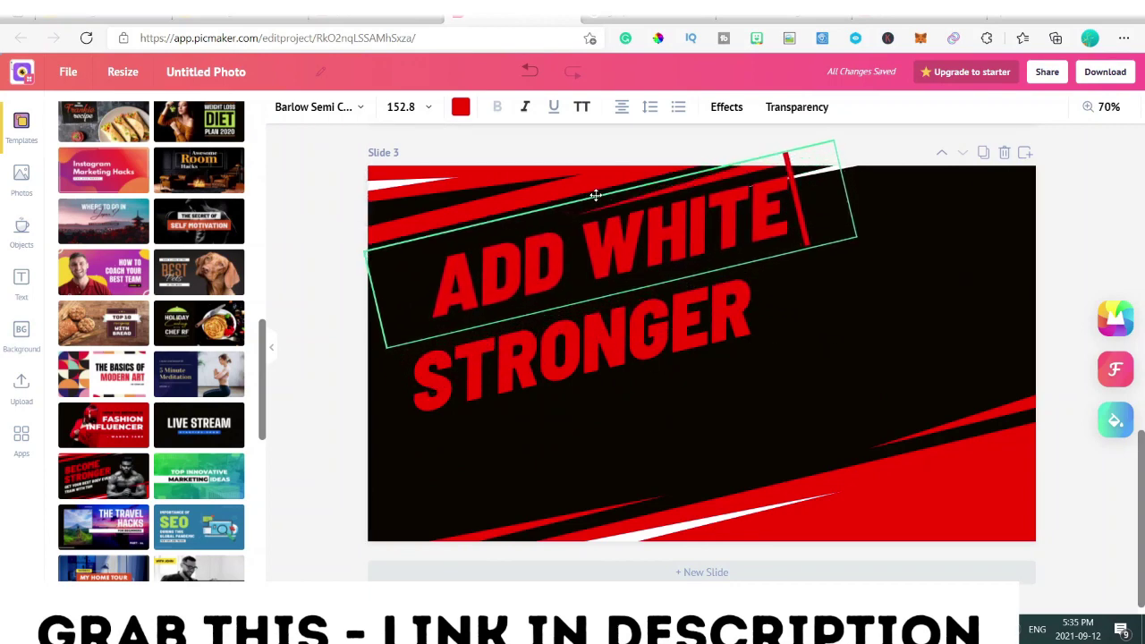
Step: Replace the STRONGER heading on Slide 3 with OUTLINE TO TRANSPARENT IMAGE
{"action": "left_click", "coordinate": [627, 314]}
{"action": "left_click_drag", "start_coordinate": [410, 367], "coordinate": [729, 291]}
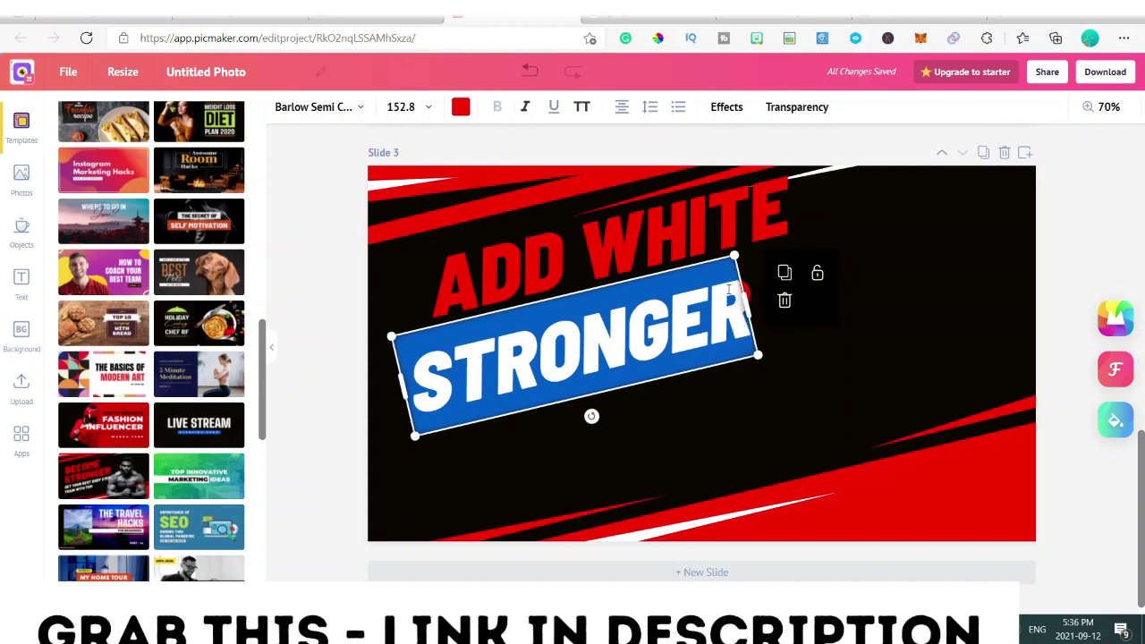
{"action": "type", "text": "LINE T"}
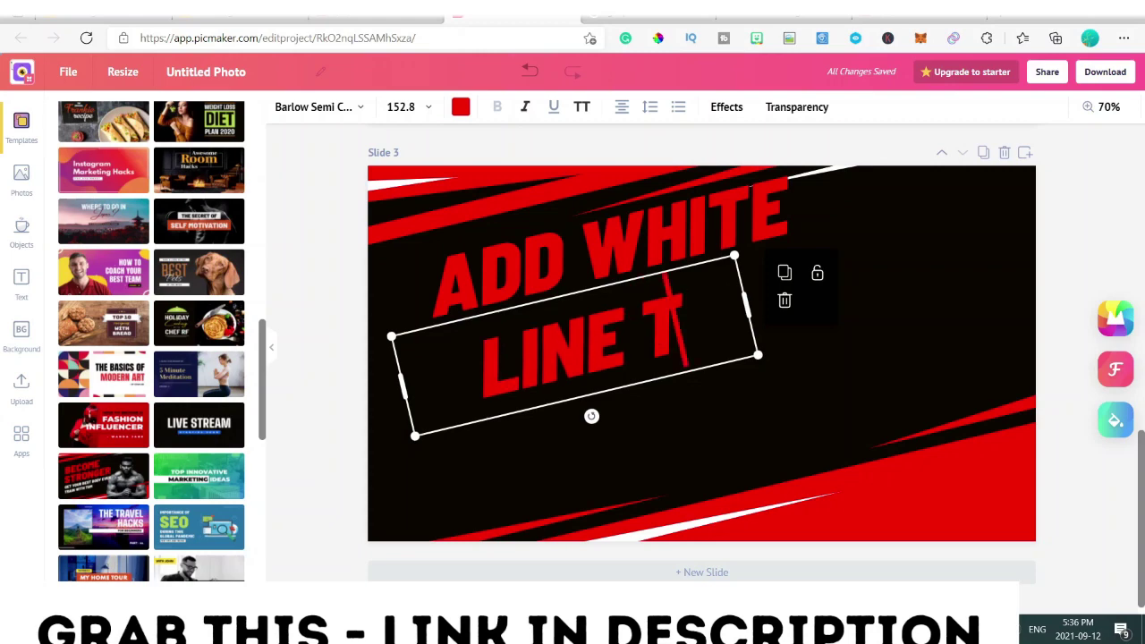
{"action": "type", "text": "O TRANSPARENT IMAGE"}
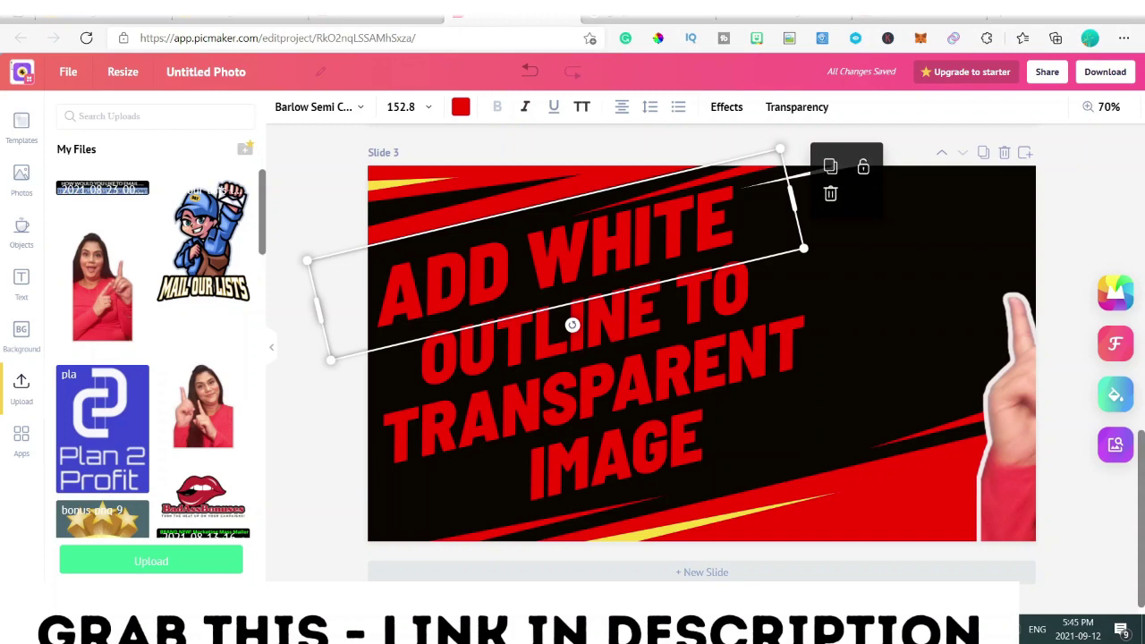
Step: Recolor both the ADD WHITE text and the OUTLINE TO TRANSPARENT IMAGE text on Slide 3 white
{"action": "left_click_drag", "start_coordinate": [365, 300], "coordinate": [754, 231]}
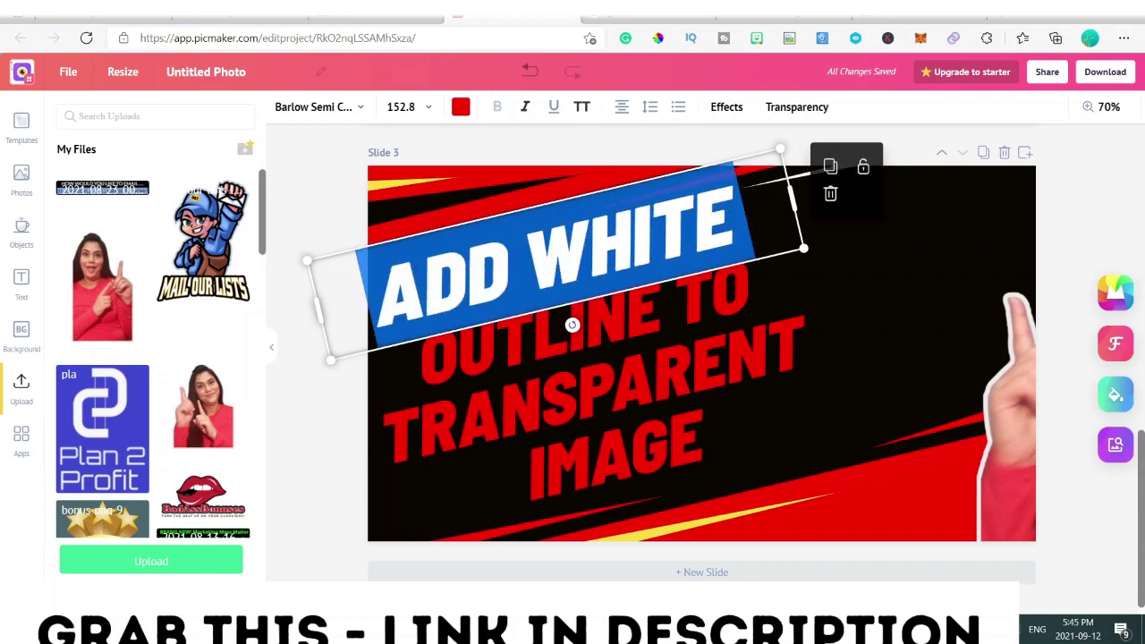
{"action": "left_click", "coordinate": [456, 111]}
{"action": "left_click", "coordinate": [189, 205]}
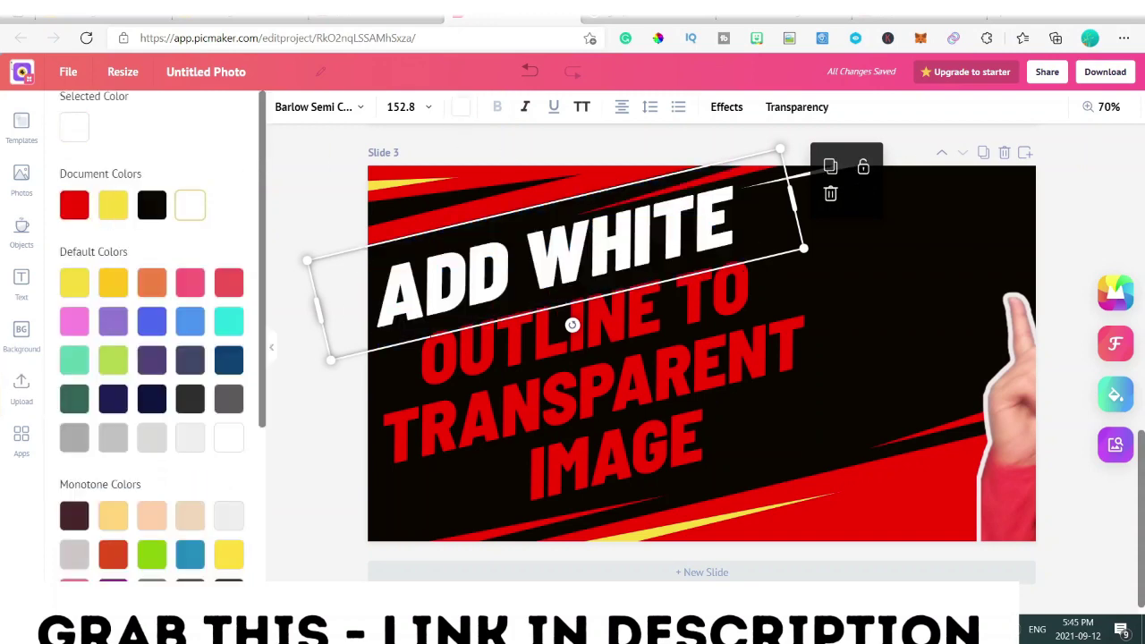
{"action": "left_click", "coordinate": [608, 358]}
{"action": "left_click", "coordinate": [461, 106]}
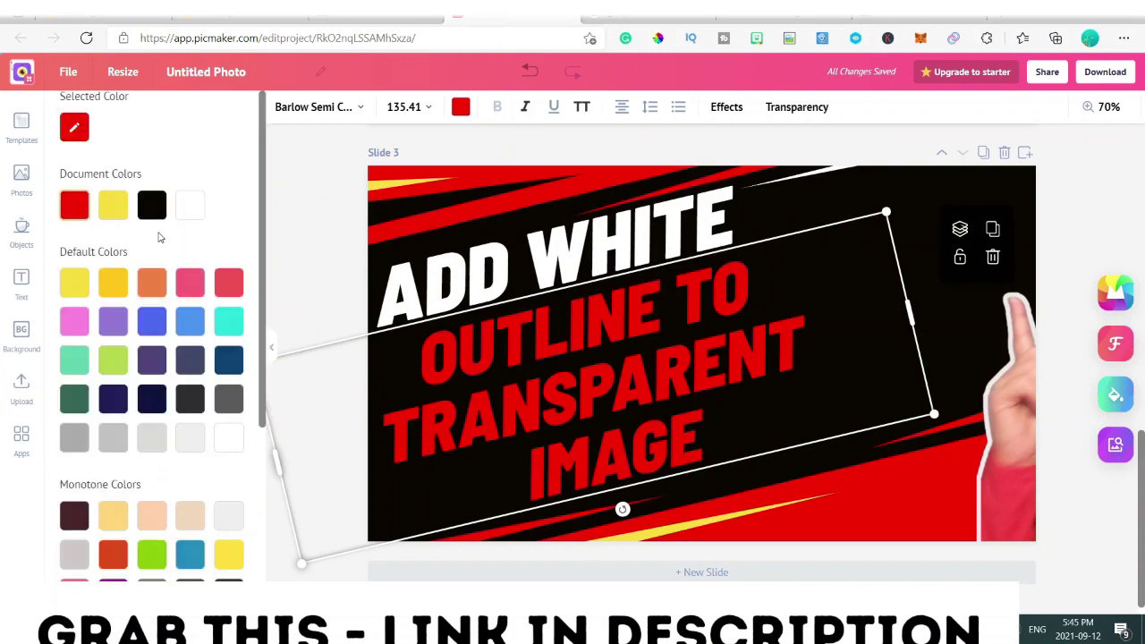
{"action": "left_click", "coordinate": [189, 205]}
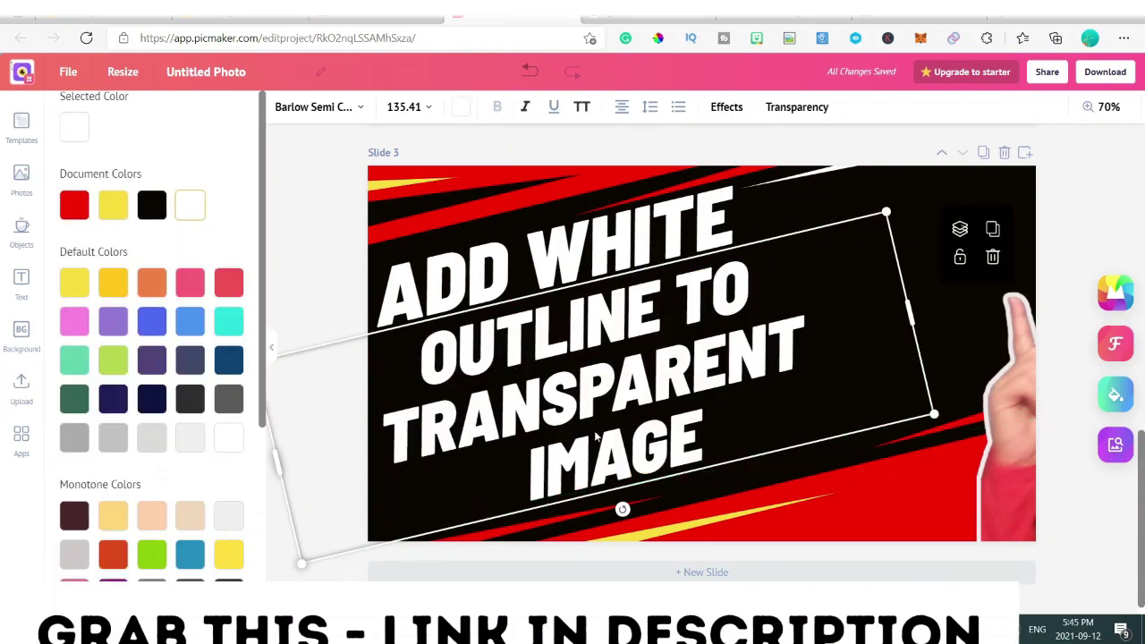
Step: Place the white-outlined person photo fully on Slide 3, beside the title text
{"action": "left_click", "coordinate": [295, 223]}
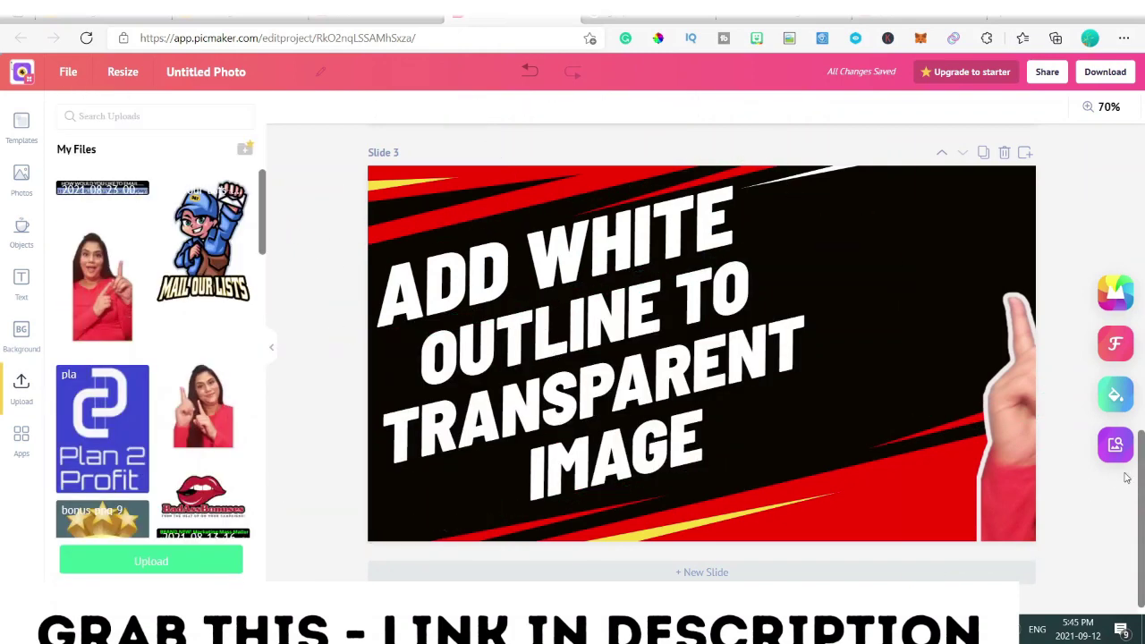
{"action": "left_click_drag", "start_coordinate": [204, 402], "coordinate": [824, 417]}
{"action": "left_click", "coordinate": [304, 286]}
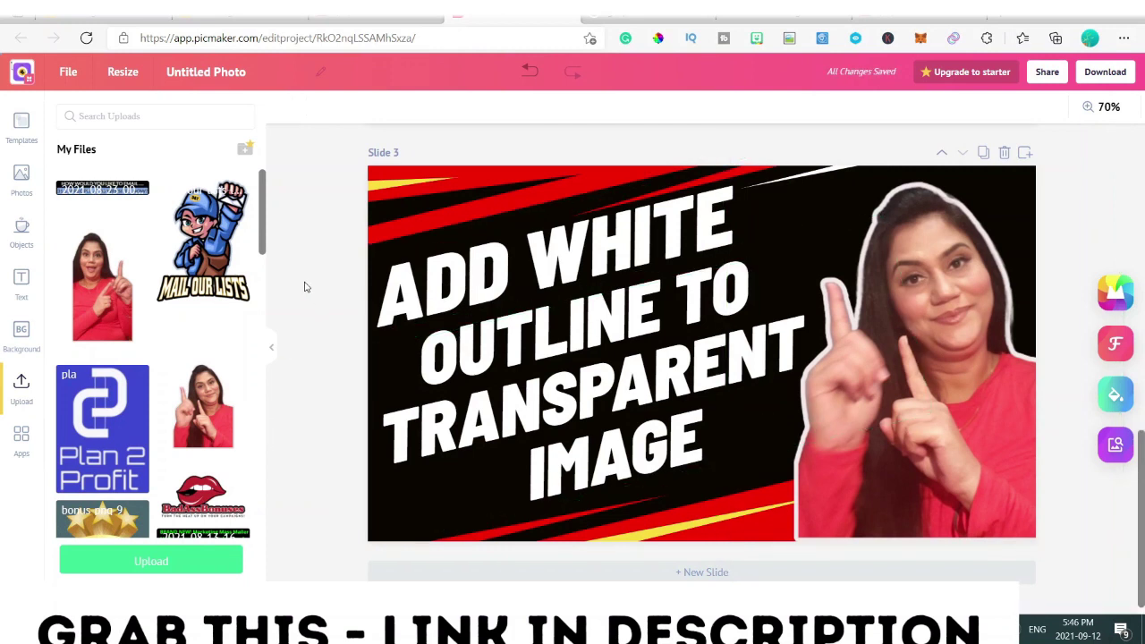
Step: Color only the words OUTLINE TO TRANSPARENT with the document's yellow
{"action": "left_click", "coordinate": [533, 340]}
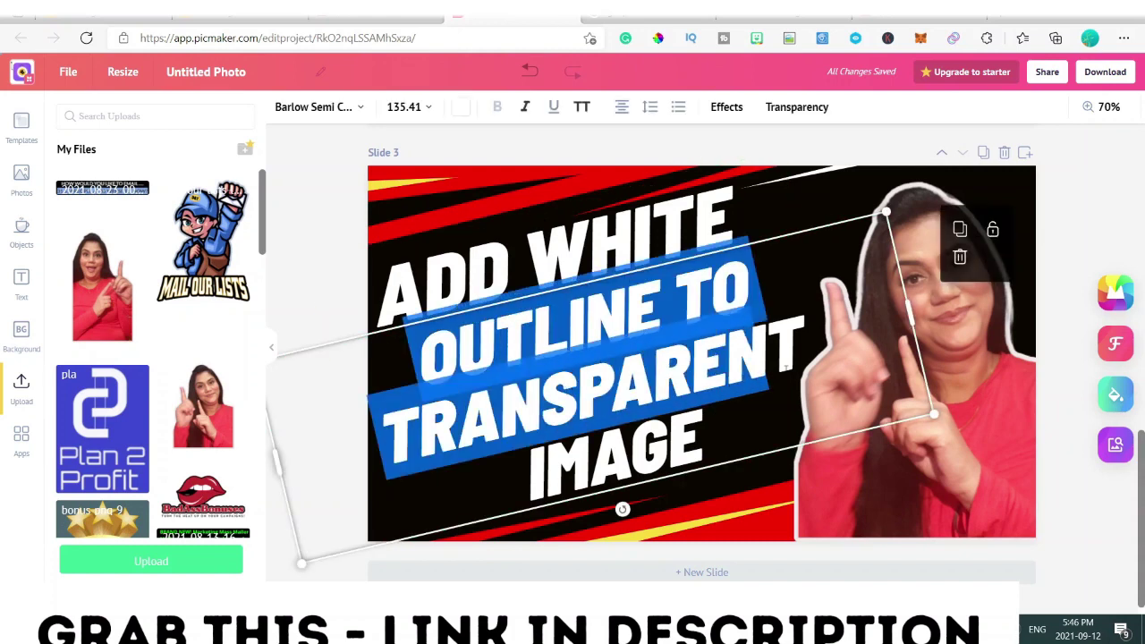
{"action": "left_click", "coordinate": [468, 106]}
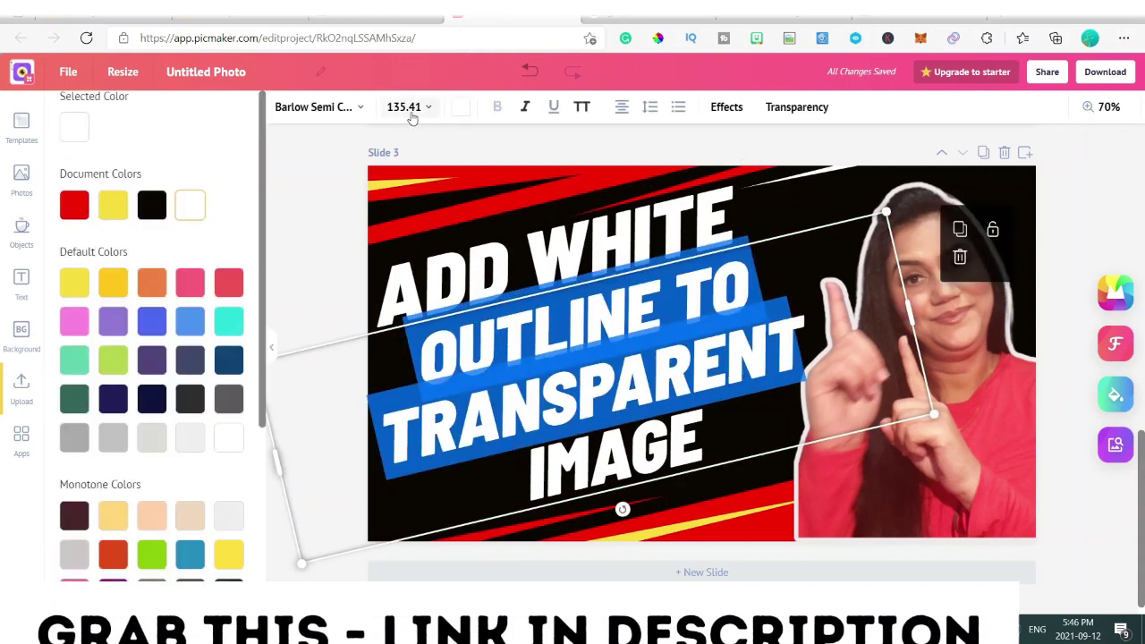
{"action": "left_click", "coordinate": [113, 202]}
{"action": "left_click", "coordinate": [314, 235]}
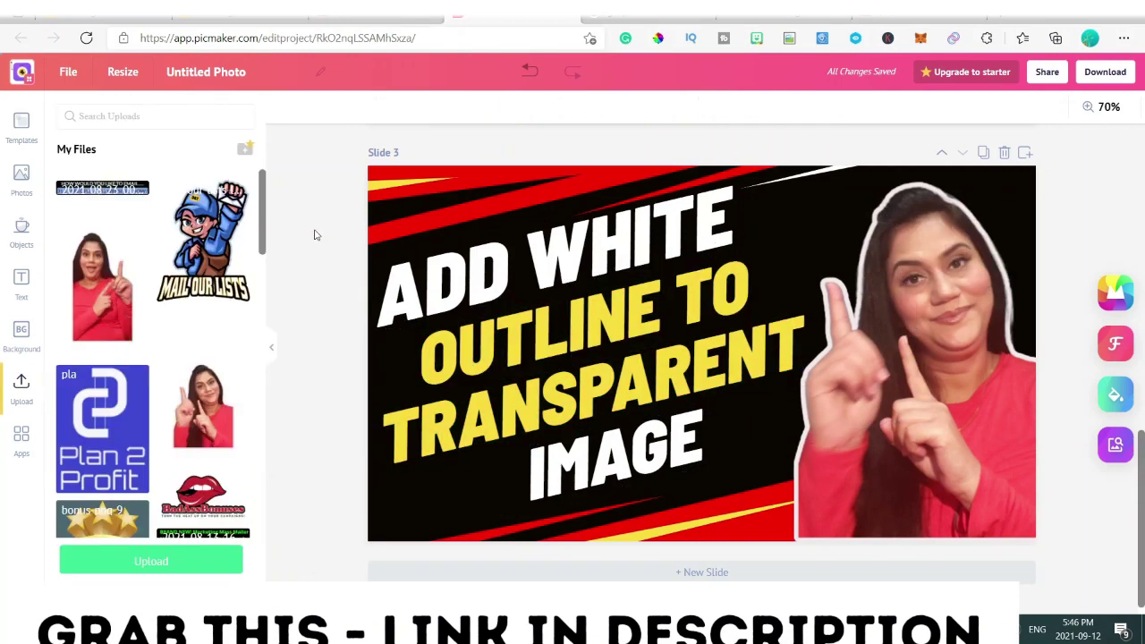
Step: Recolor the whole OUTLINE TO TRANSPARENT IMAGE text yellow, fine-tuning the shade to f9df31
{"action": "left_click", "coordinate": [588, 391]}
{"action": "left_click", "coordinate": [459, 108]}
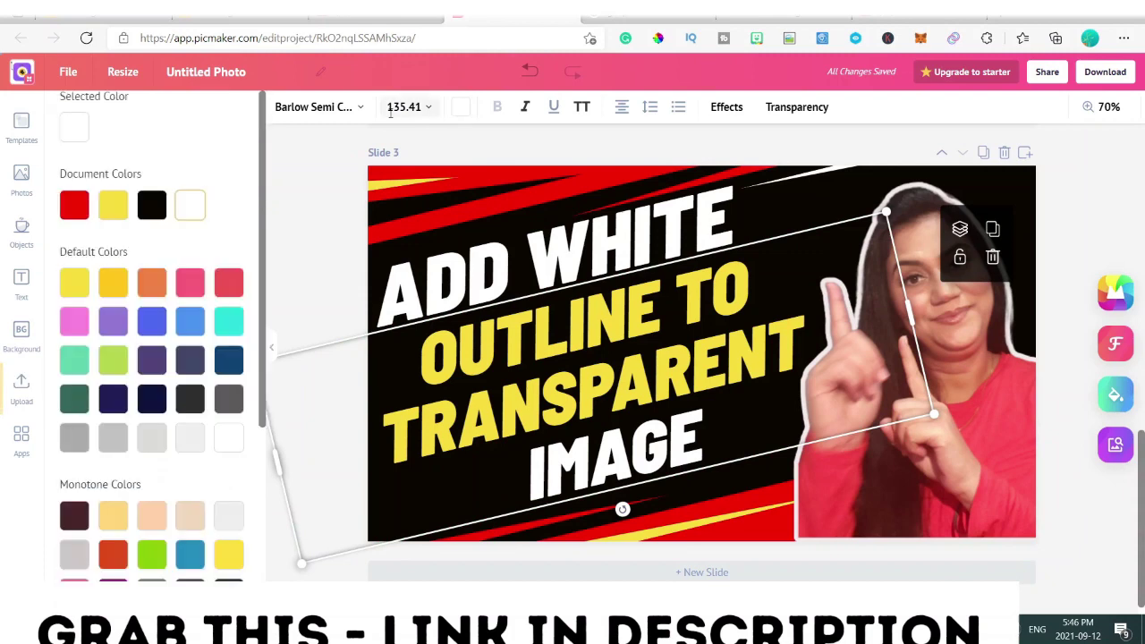
{"action": "left_click", "coordinate": [113, 205]}
{"action": "left_click", "coordinate": [77, 128]}
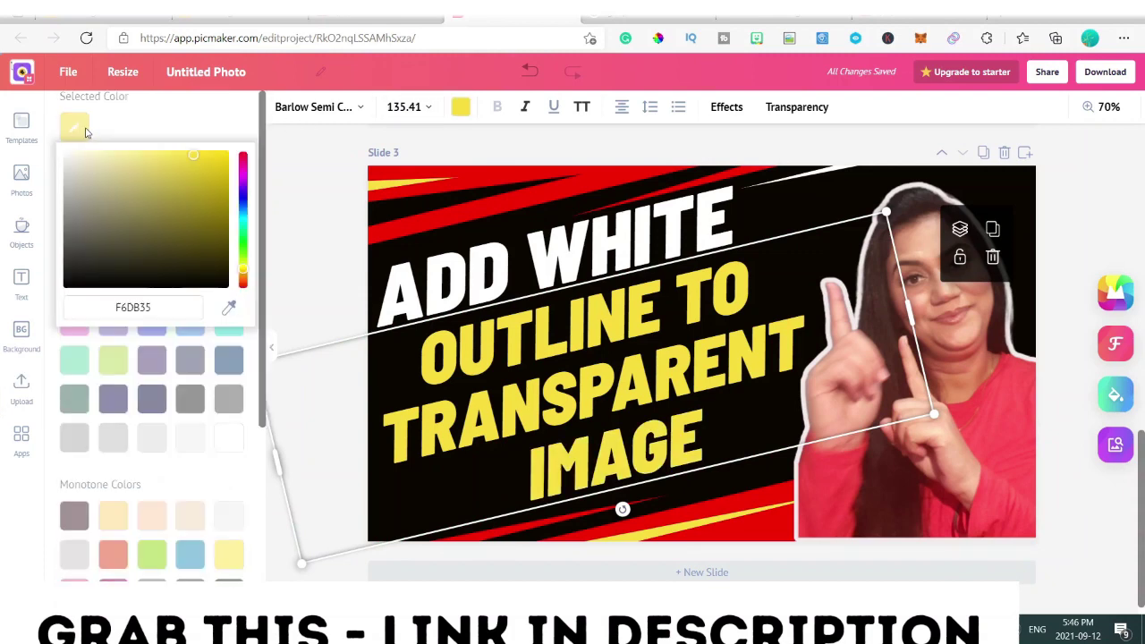
{"action": "left_click", "coordinate": [215, 162]}
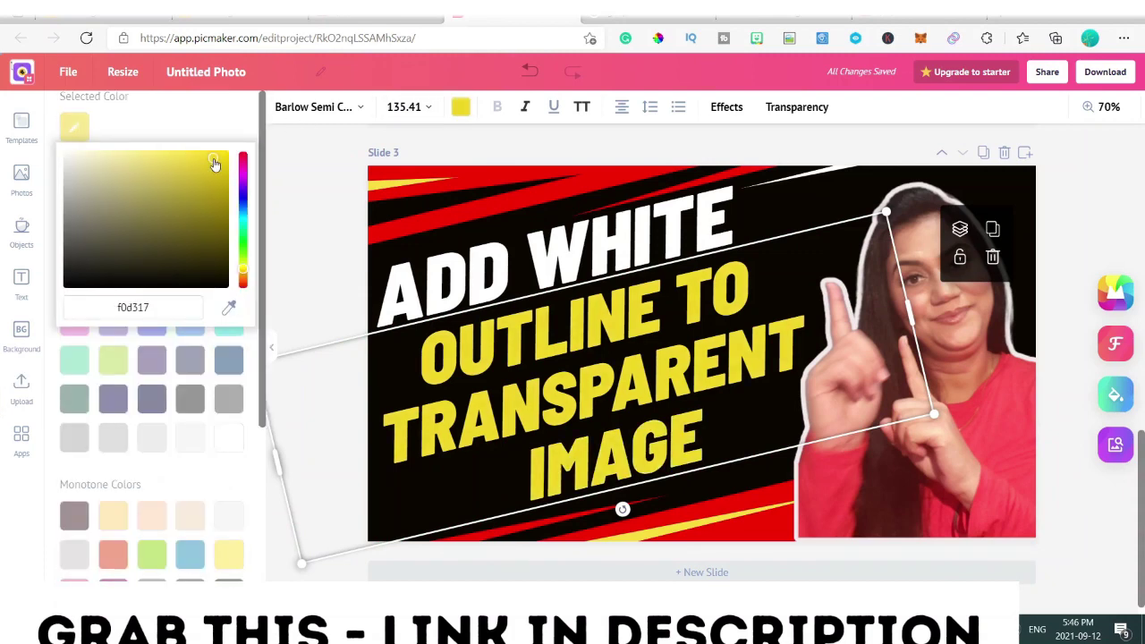
{"action": "left_click", "coordinate": [219, 167]}
{"action": "left_click", "coordinate": [218, 169]}
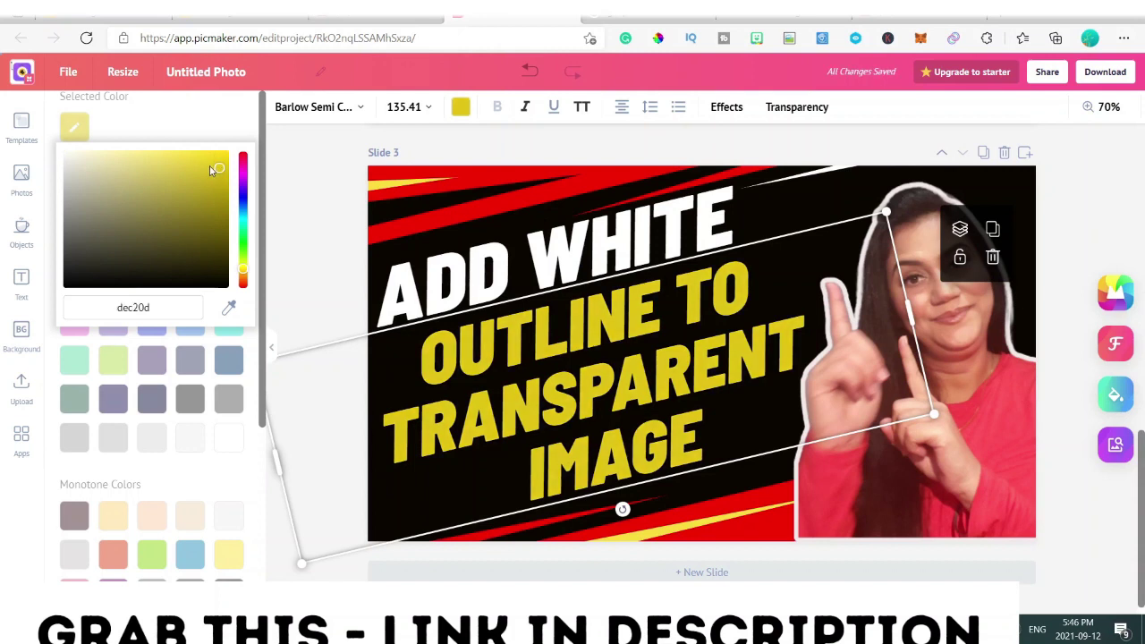
{"action": "left_click", "coordinate": [194, 154]}
{"action": "left_click", "coordinate": [182, 156]}
{"action": "mouse_move", "coordinate": [199, 171]}
{"action": "left_mouse_down"}
{"action": "mouse_move", "coordinate": [216, 175]}
{"action": "mouse_move", "coordinate": [222, 157]}
{"action": "mouse_move", "coordinate": [196, 155]}
{"action": "left_mouse_up"}
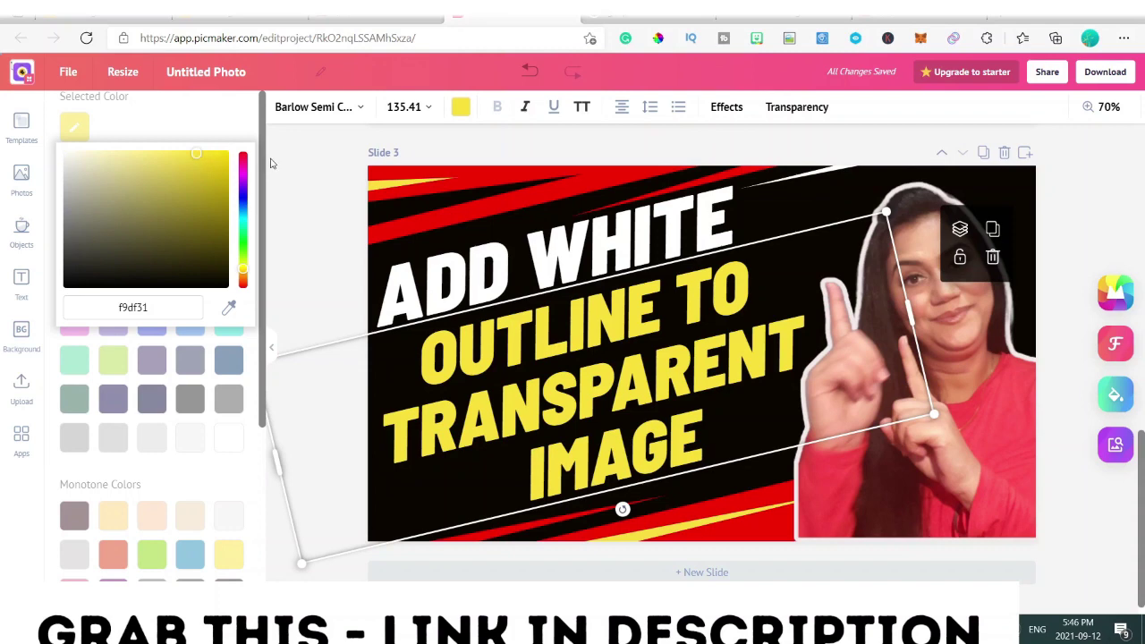
{"action": "left_click", "coordinate": [309, 177]}
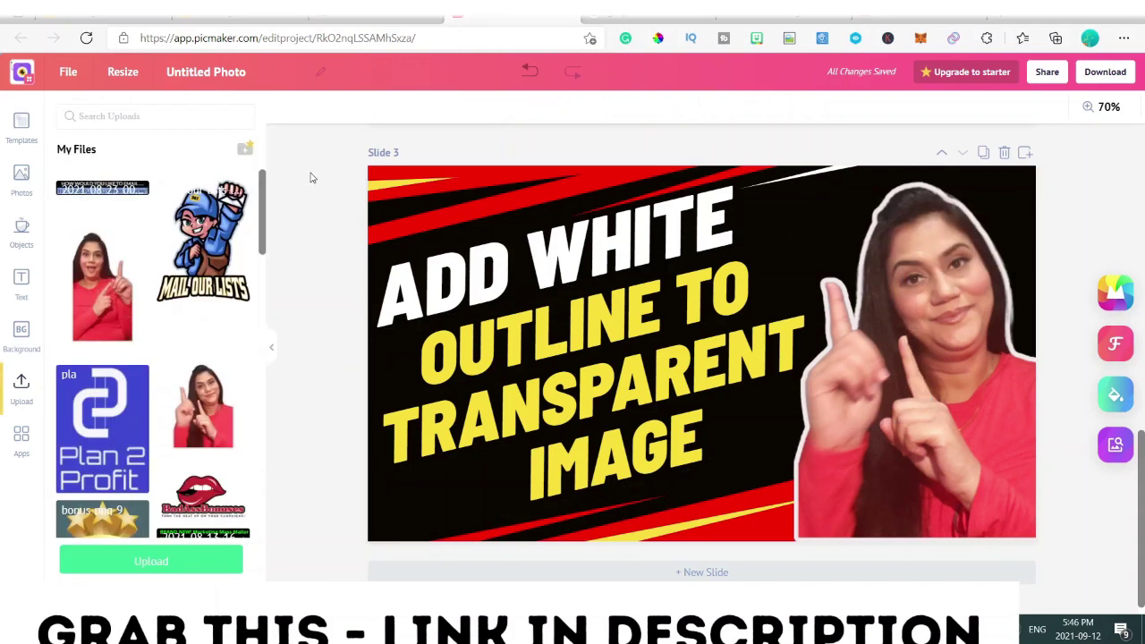
Step: Color only the word IMAGE in the yellow title text white
{"action": "left_click", "coordinate": [538, 480]}
{"action": "double_click", "coordinate": [537, 480]}
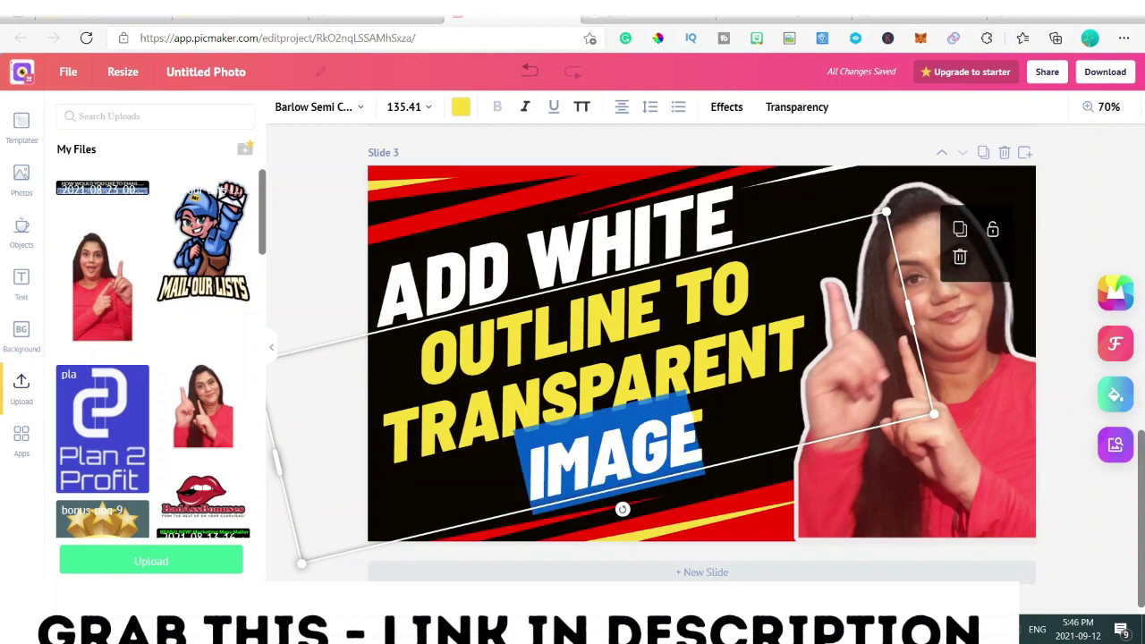
{"action": "left_click", "coordinate": [463, 109]}
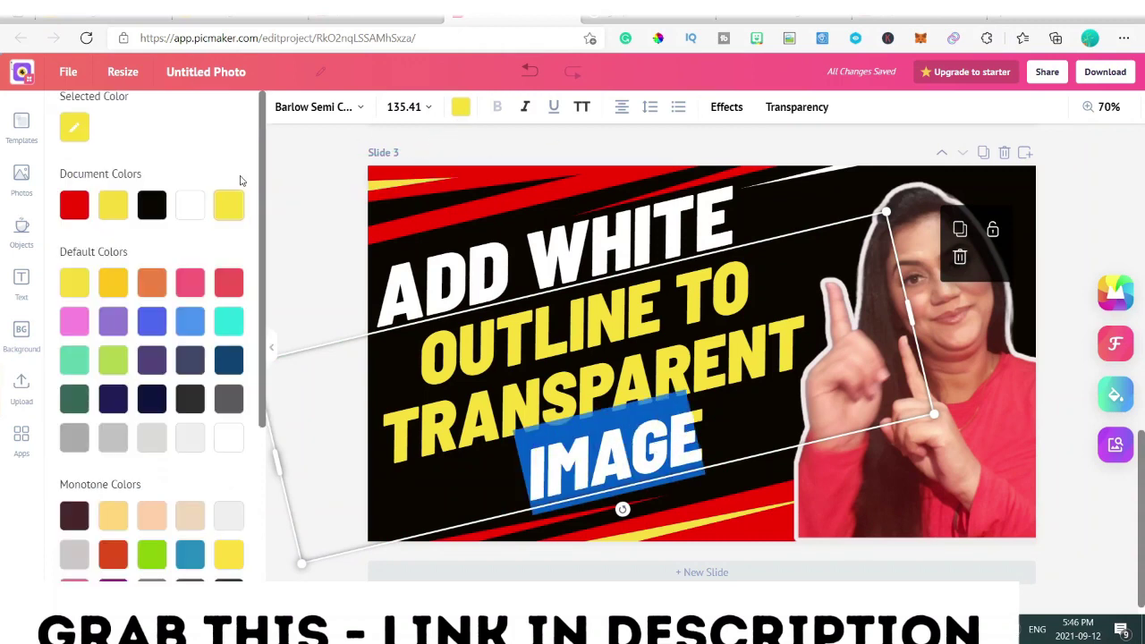
{"action": "left_click", "coordinate": [187, 206]}
{"action": "left_click", "coordinate": [328, 215]}
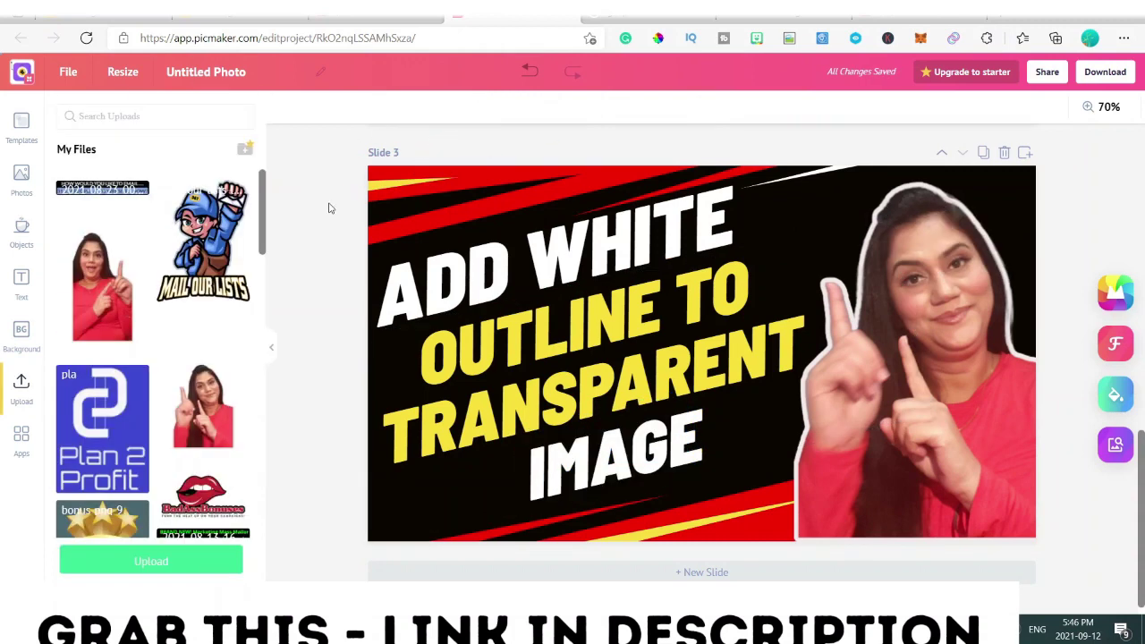
Step: Shift the yellow title text slightly down and to the right on Slide 3, and move ADD WHITE into line above it
{"action": "left_click", "coordinate": [517, 387]}
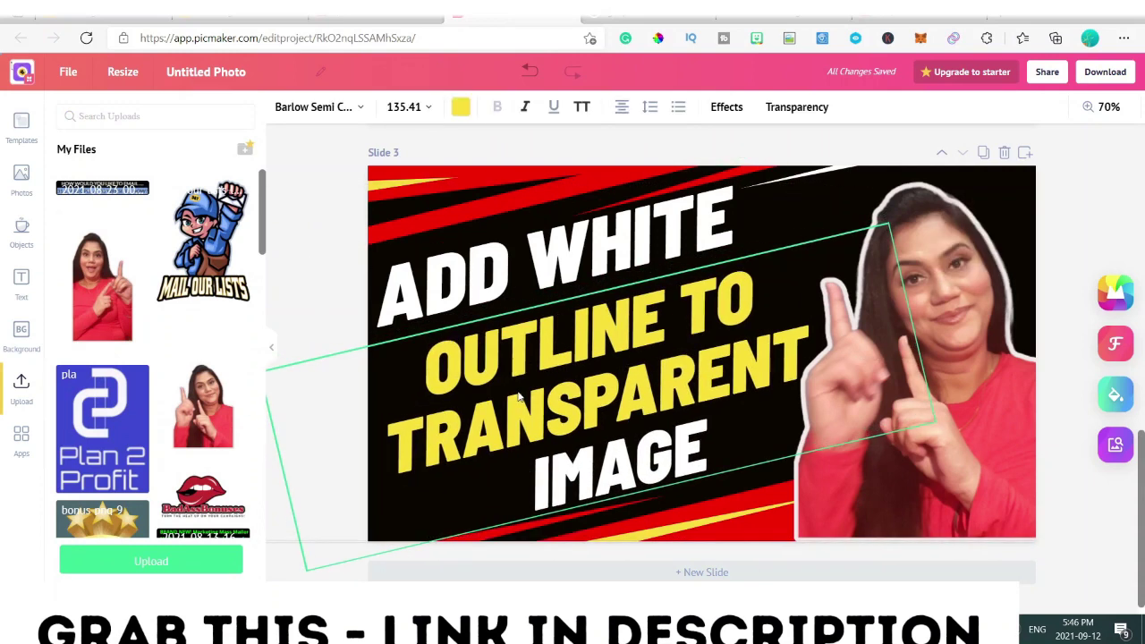
{"action": "left_click_drag", "start_coordinate": [538, 269], "coordinate": [566, 257]}
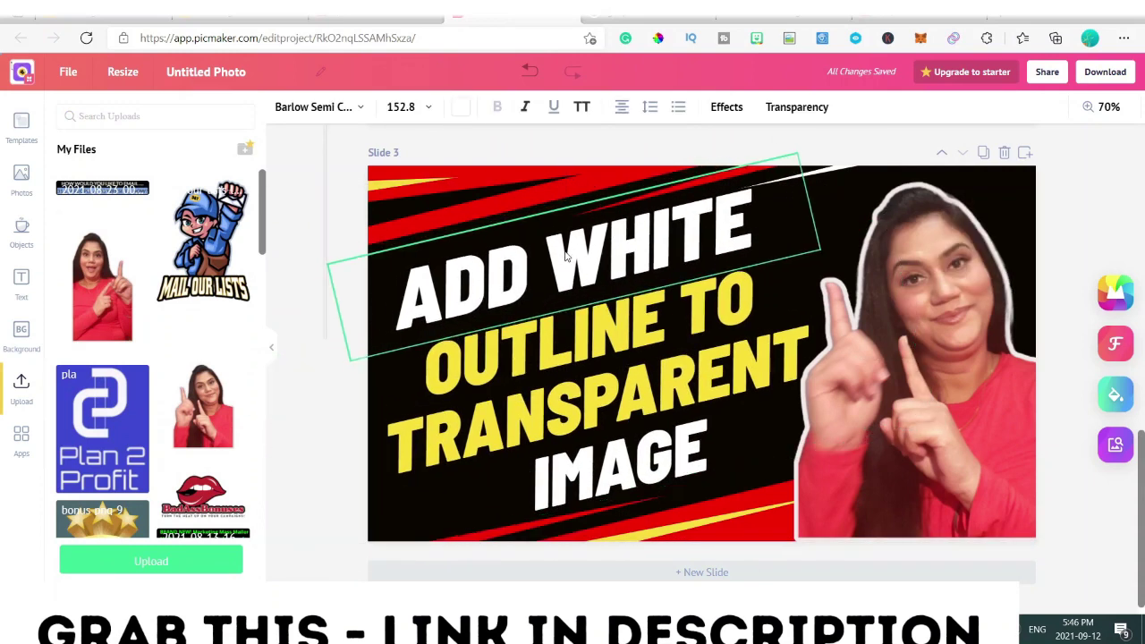
{"action": "left_click", "coordinate": [304, 190]}
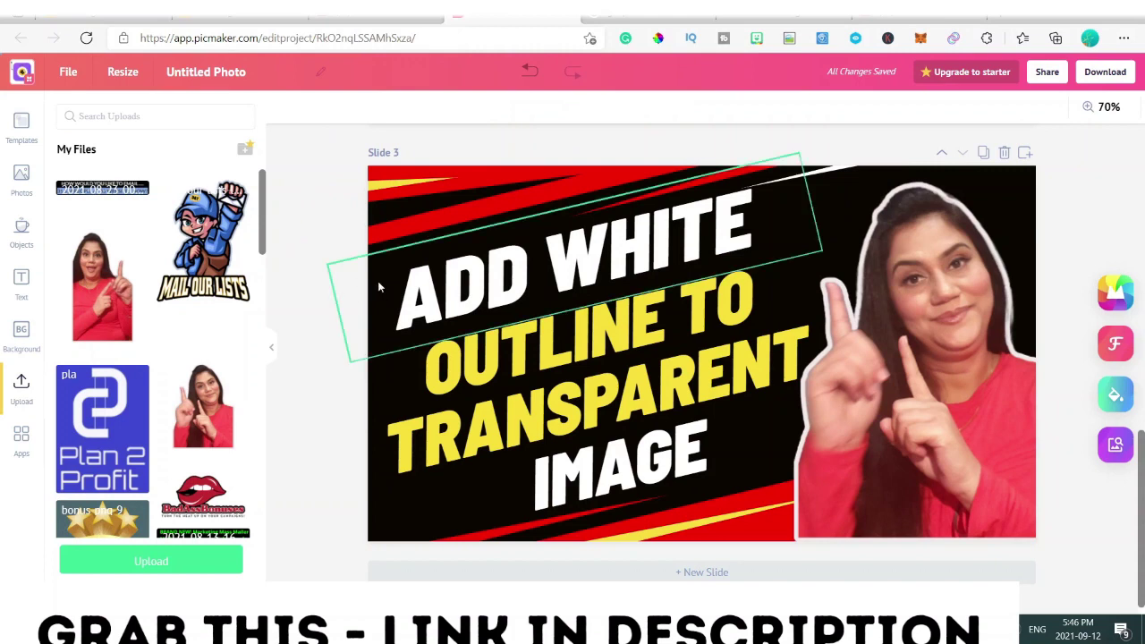
Step: Enlarge ADD WHITE so it starts at the slide's left edge, and slightly enlarge and lower the yellow text beneath it
{"action": "left_click", "coordinate": [582, 300]}
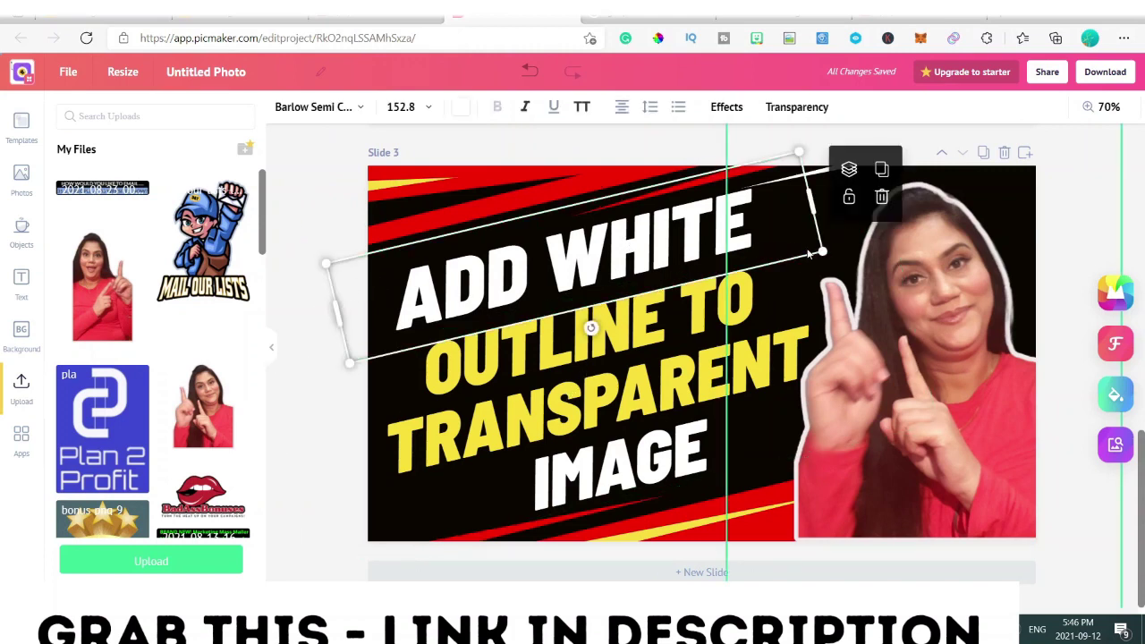
{"action": "left_click_drag", "start_coordinate": [822, 253], "coordinate": [861, 255]}
{"action": "left_click", "coordinate": [297, 232]}
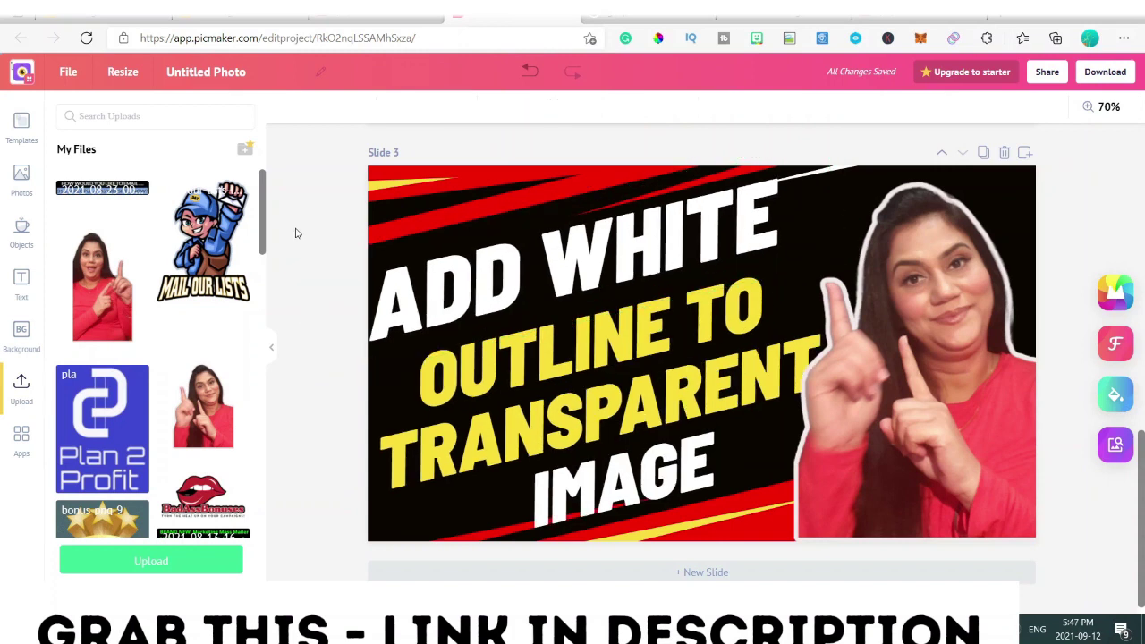
{"action": "left_click", "coordinate": [13, 134]}
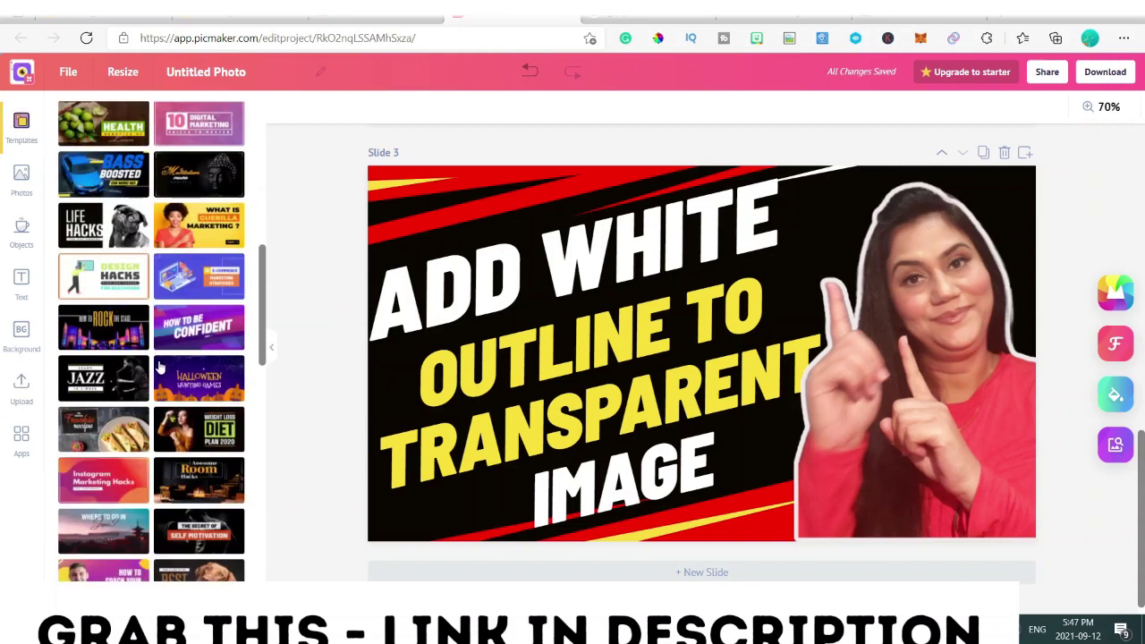
{"action": "scroll", "coordinate": [159, 362], "scroll_direction": "down", "scroll_amount": 4}
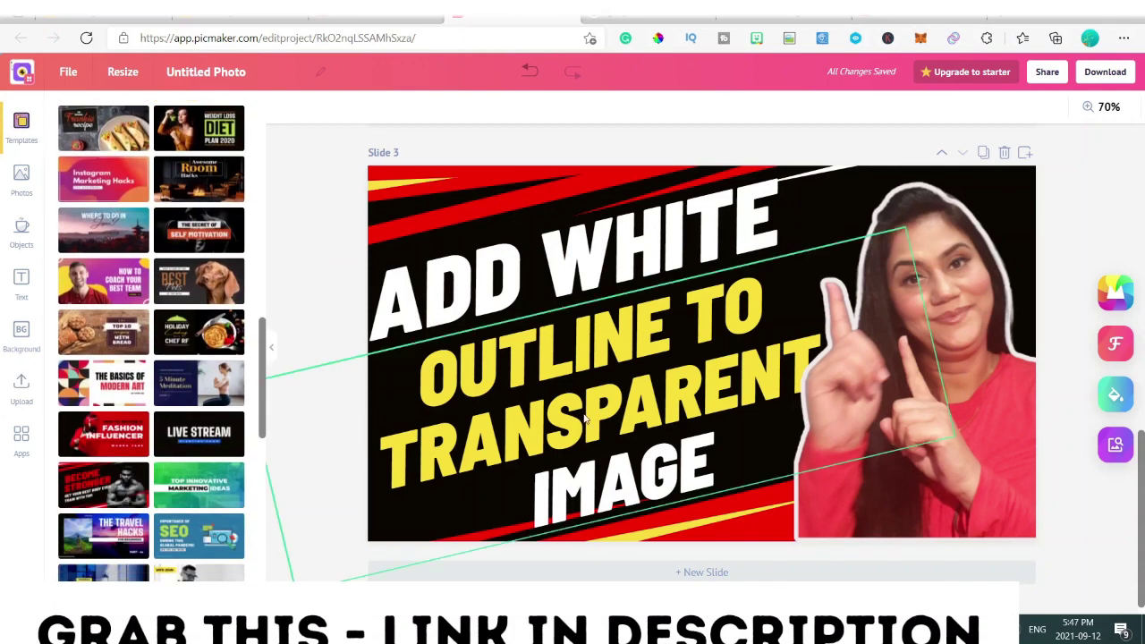
Step: Shrink the OUTLINE TO TRANSPARENT IMAGE text to about size 135 and nudge it up closer beneath ADD WHITE
{"action": "left_click", "coordinate": [576, 419]}
{"action": "left_click_drag", "start_coordinate": [271, 487], "coordinate": [299, 445]}
{"action": "left_click_drag", "start_coordinate": [298, 319], "coordinate": [471, 288]}
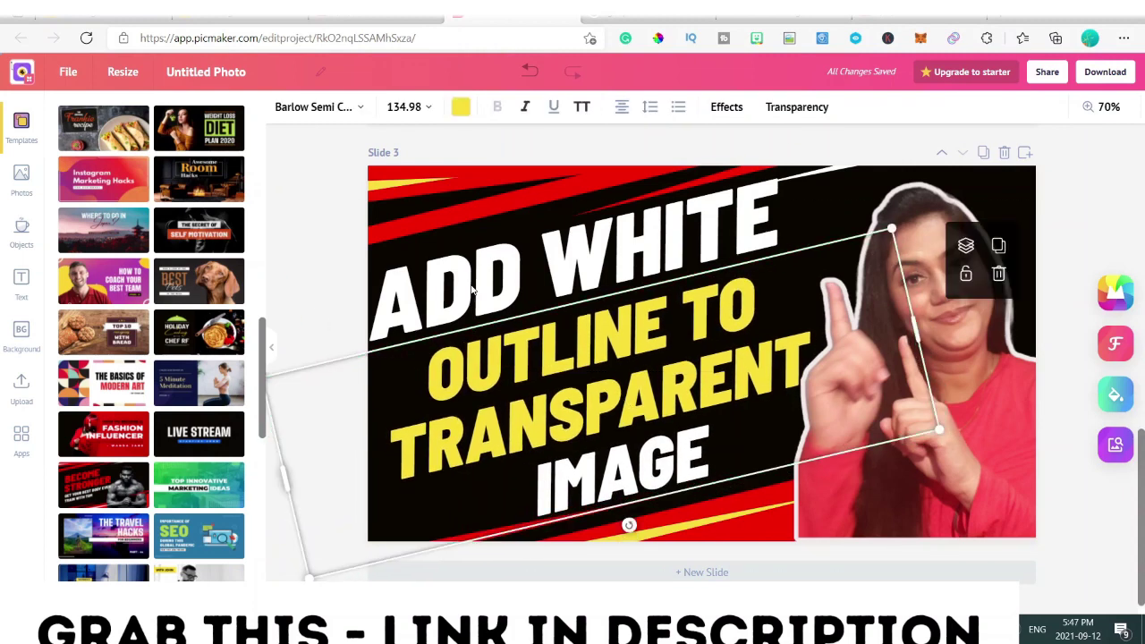
{"action": "left_click", "coordinate": [281, 235]}
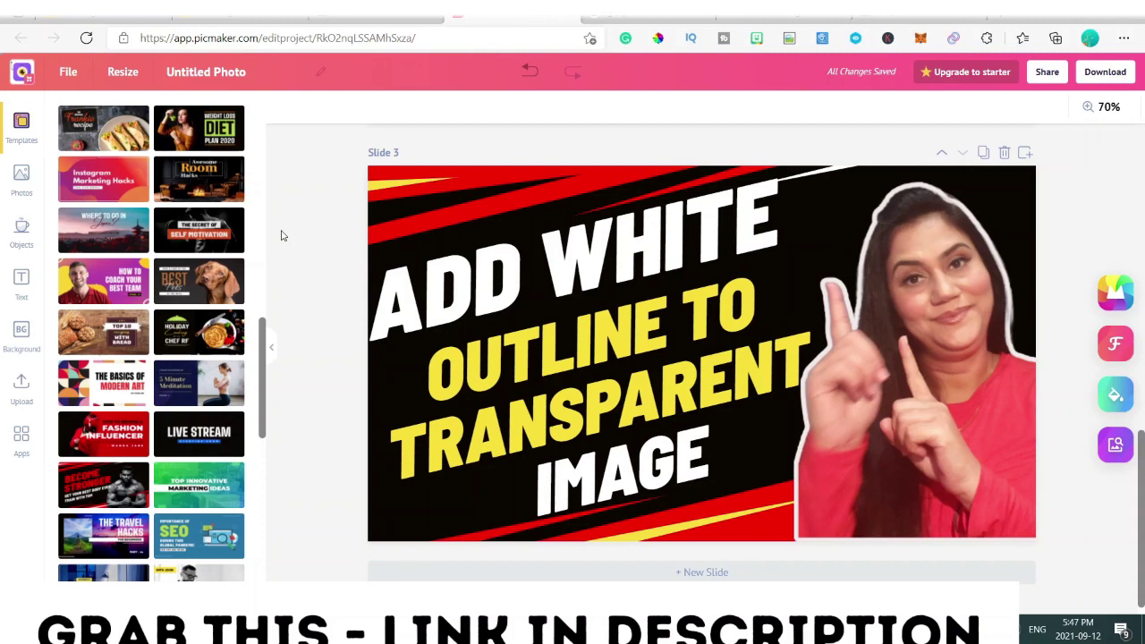
{"action": "left_click", "coordinate": [547, 385]}
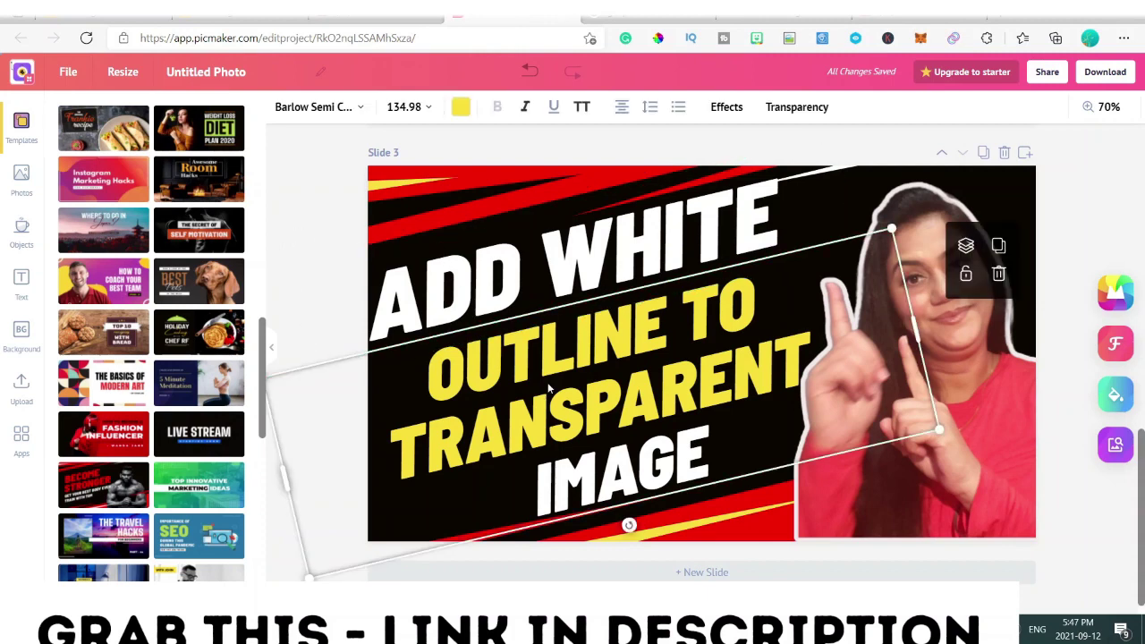
{"action": "left_click", "coordinate": [548, 380]}
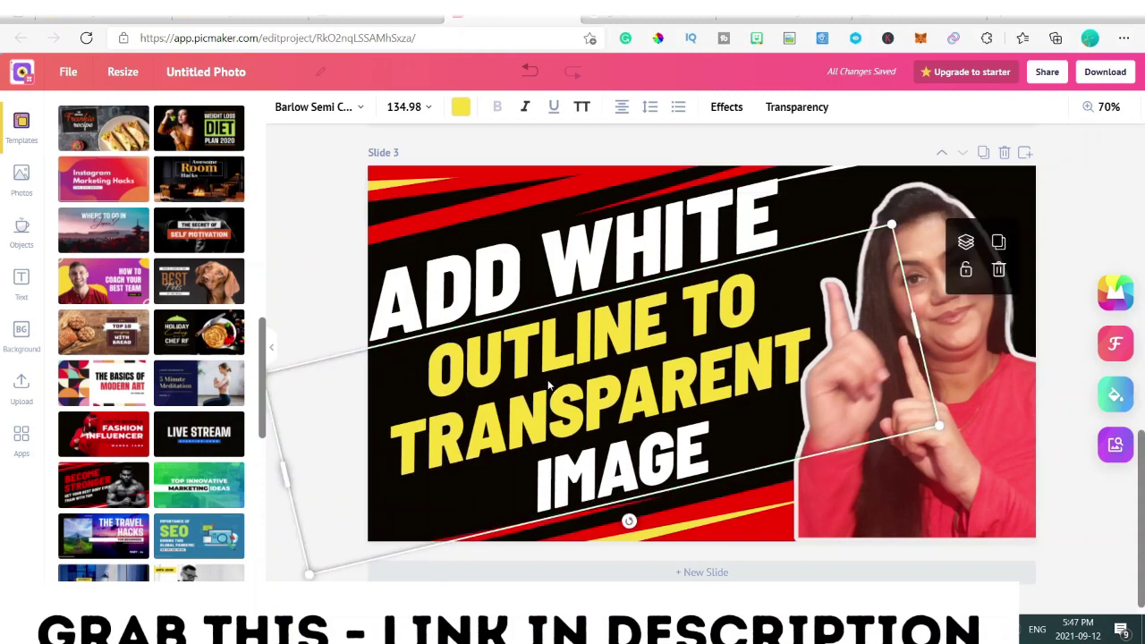
{"action": "left_click", "coordinate": [335, 241]}
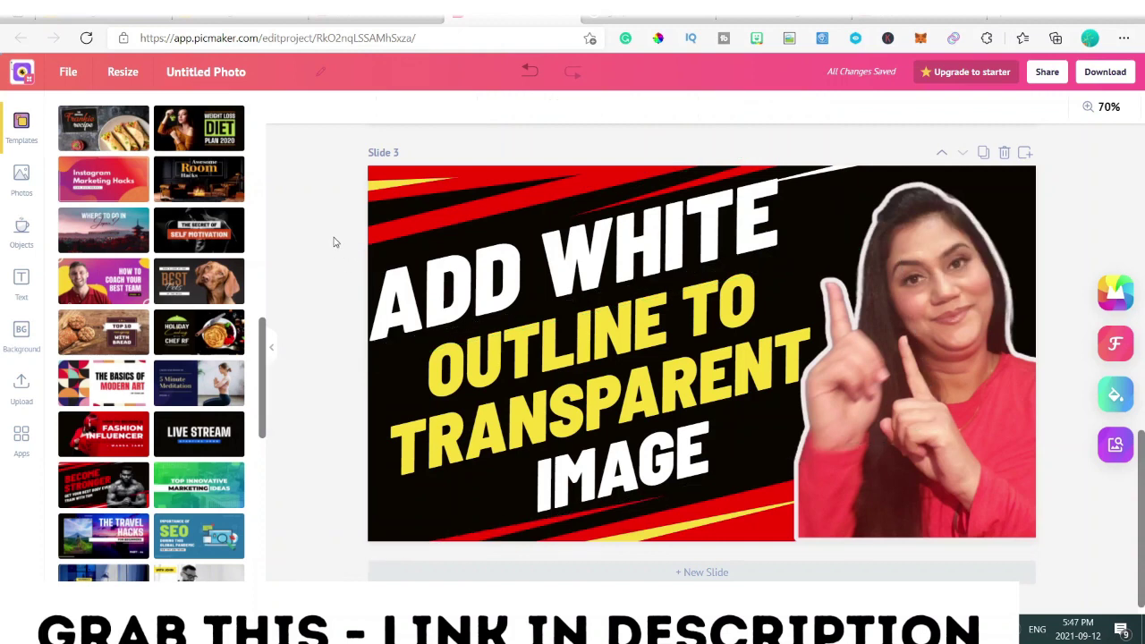
{"action": "left_click_drag", "start_coordinate": [873, 257], "coordinate": [875, 260]}
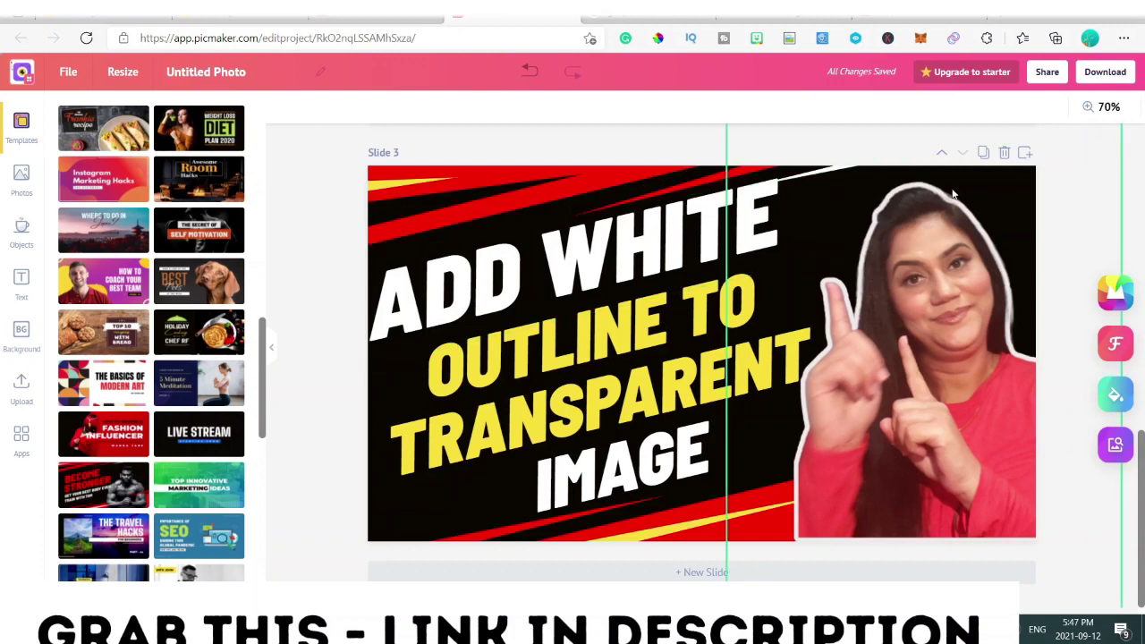